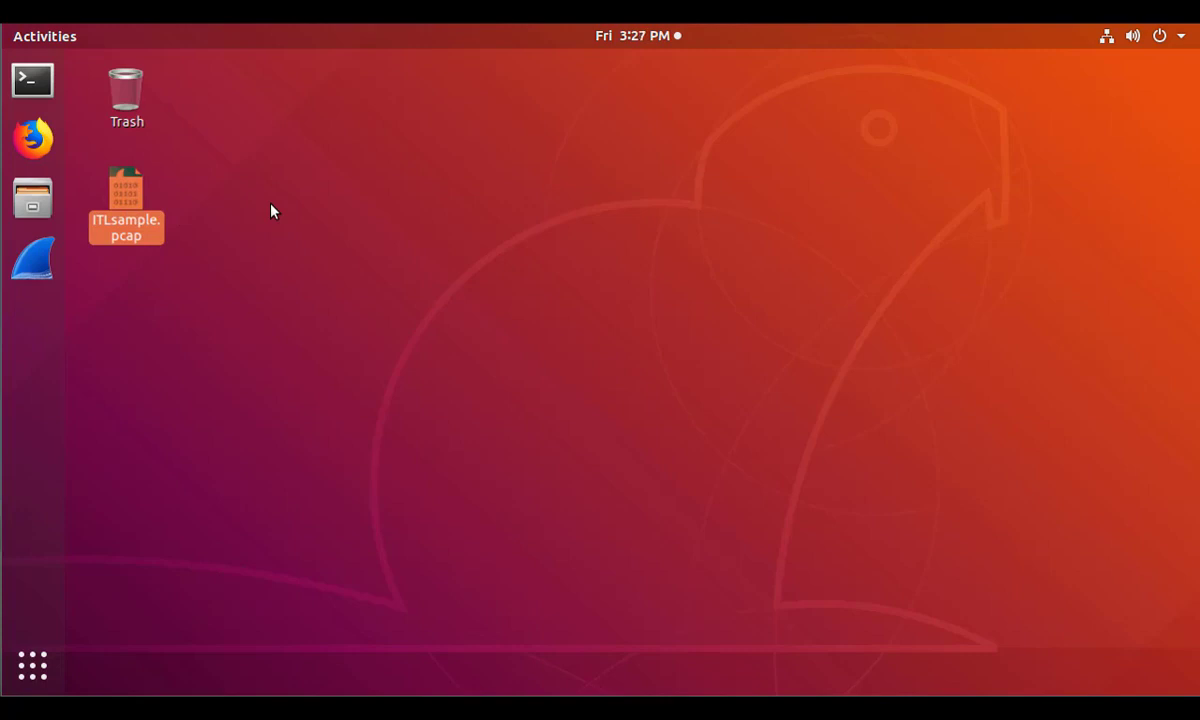
Launch Wireshark and start a live packet capture on the ens33 interface.
click(37, 268)
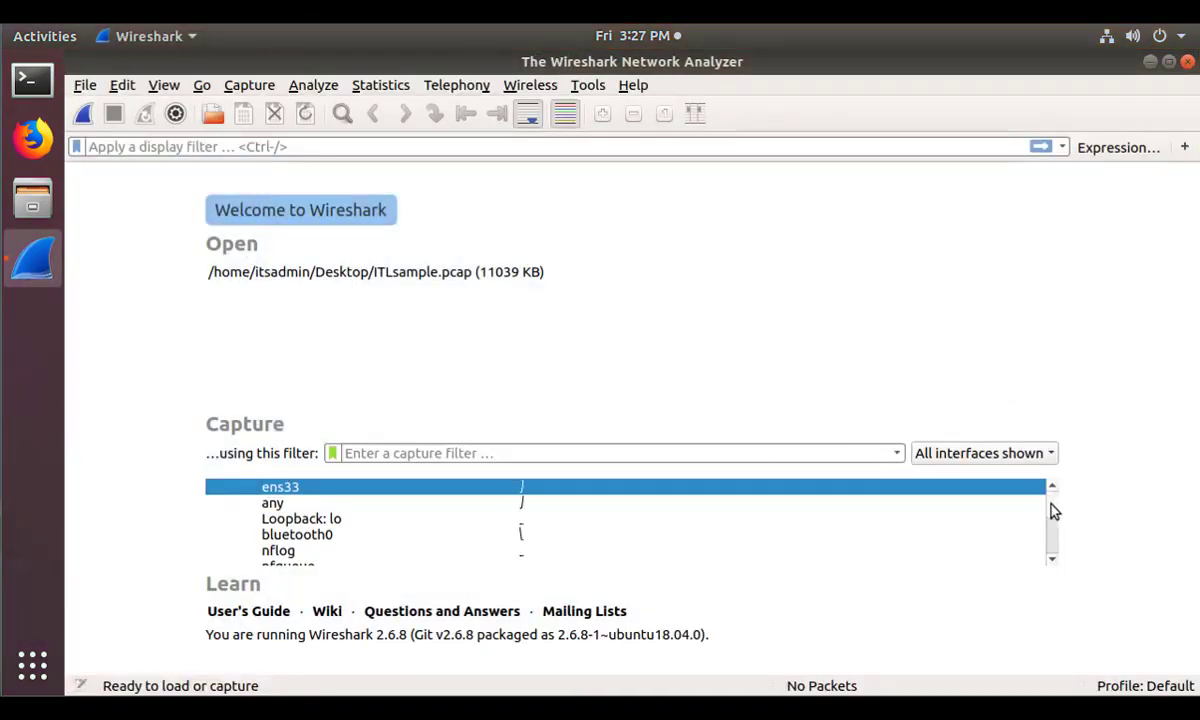
scroll(1048, 522, down, 3)
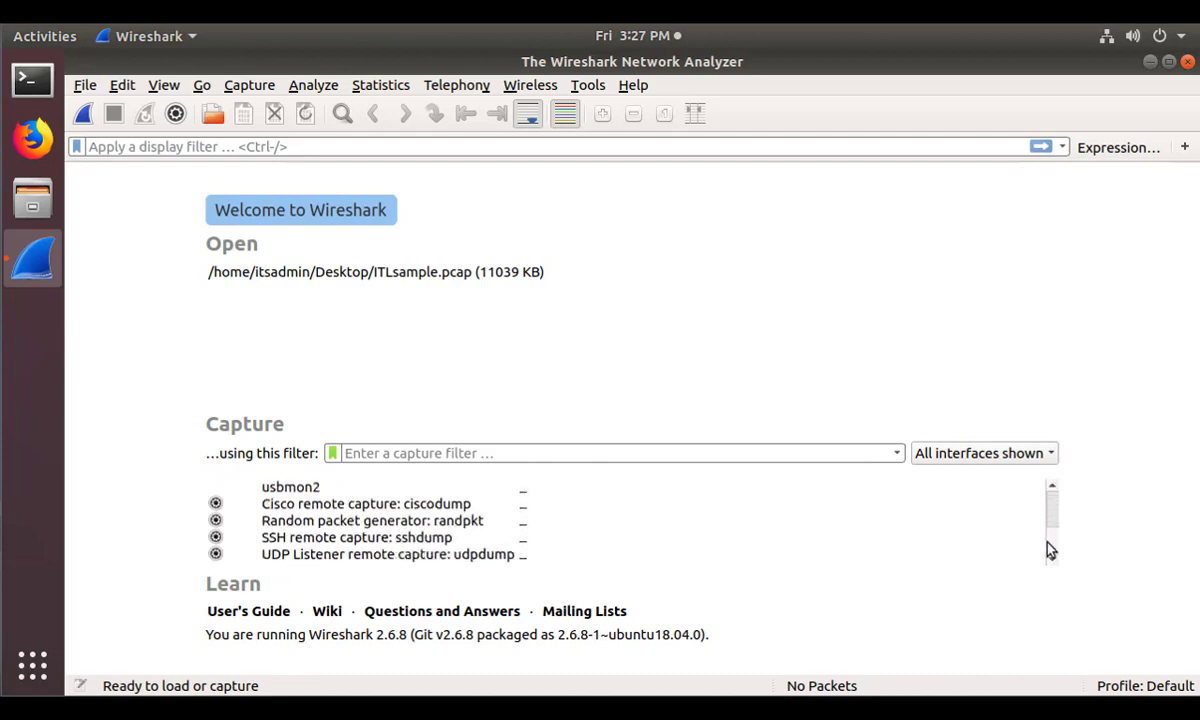
scroll(1048, 553, up, 4)
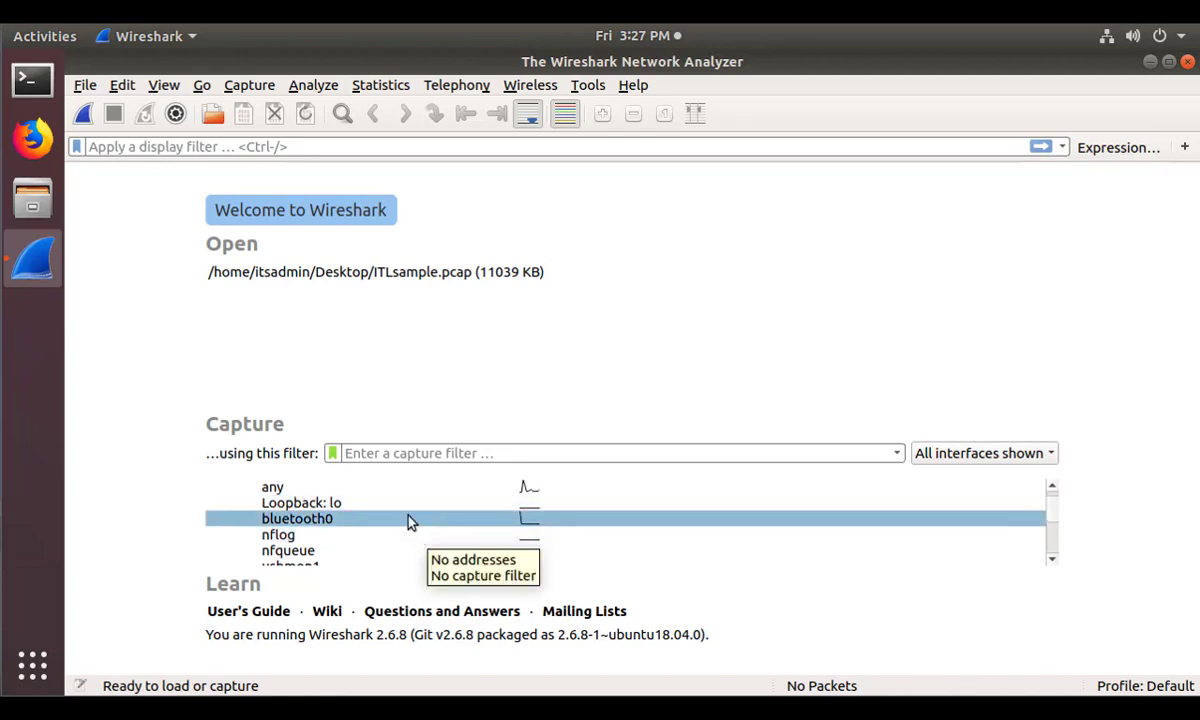
scroll(408, 521, up, 1)
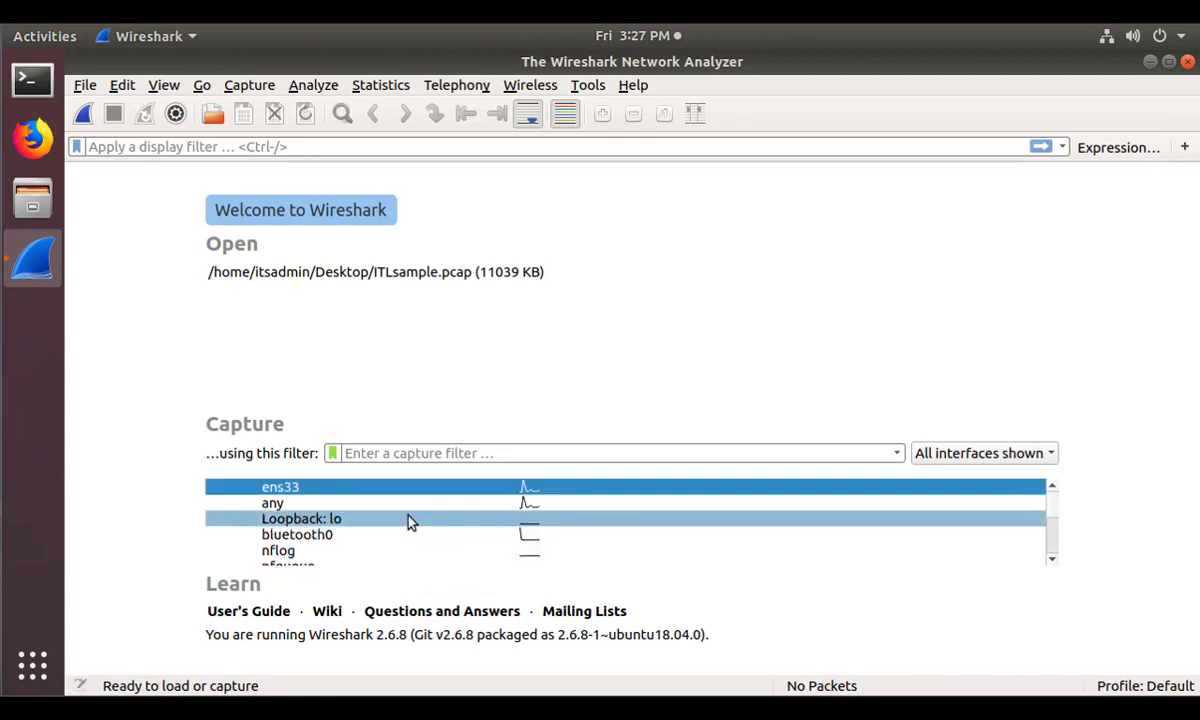
click(515, 489)
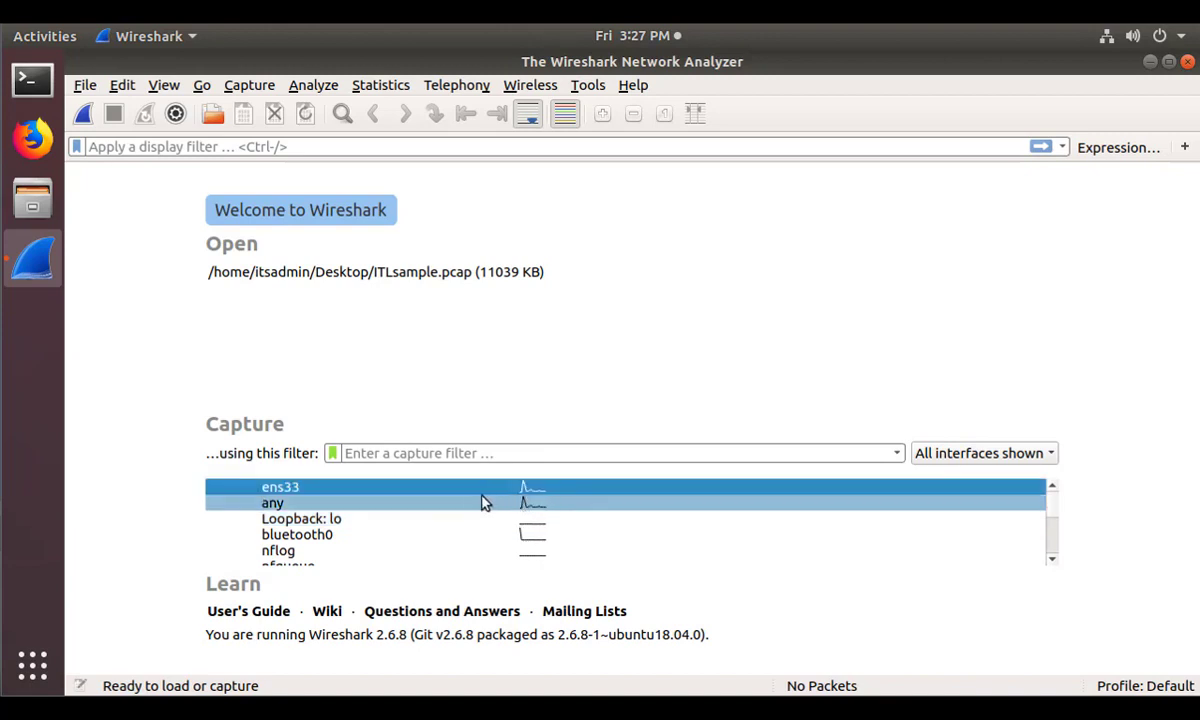
mouse_move(538, 495)
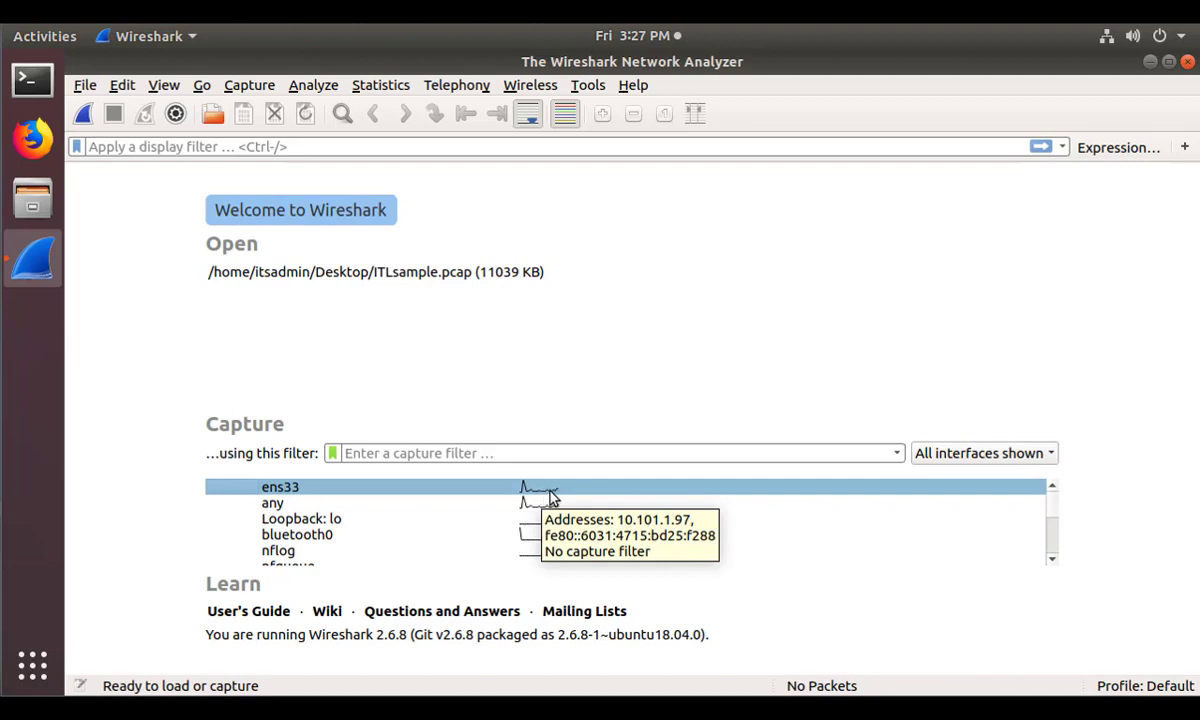
double_click(276, 496)
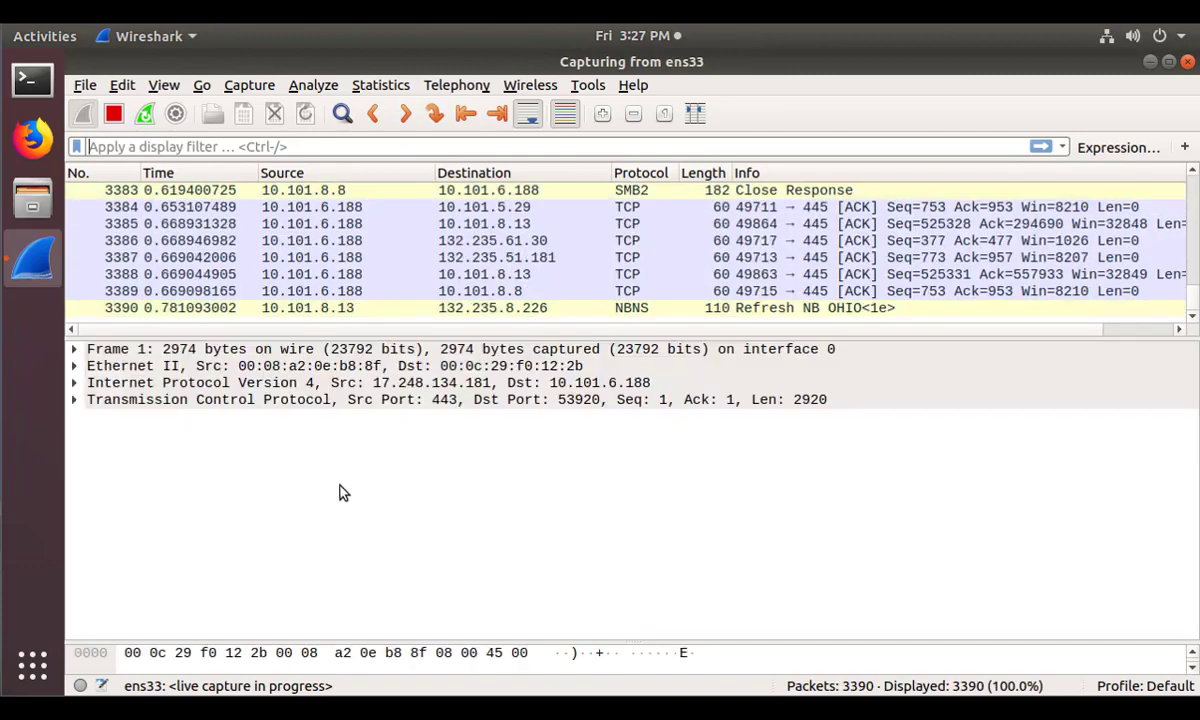
Enlarge the packet list and stop the ens33 capture at 70672 packets.
drag(596, 349, 593, 468)
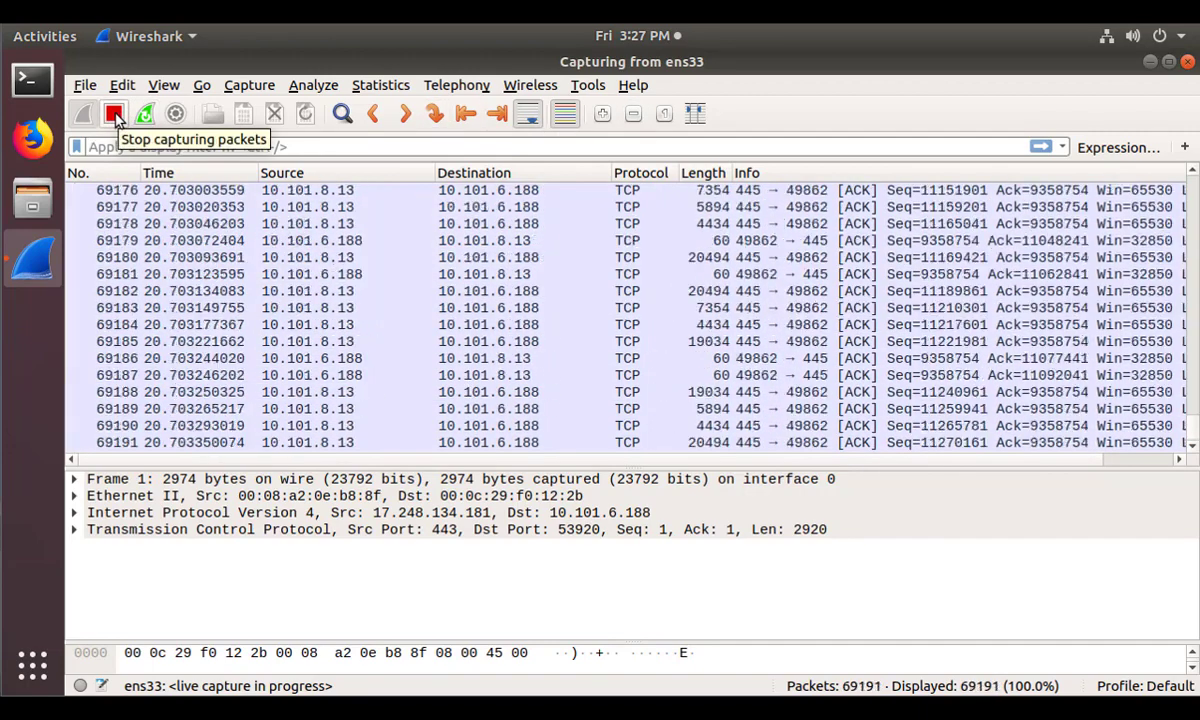
click(114, 116)
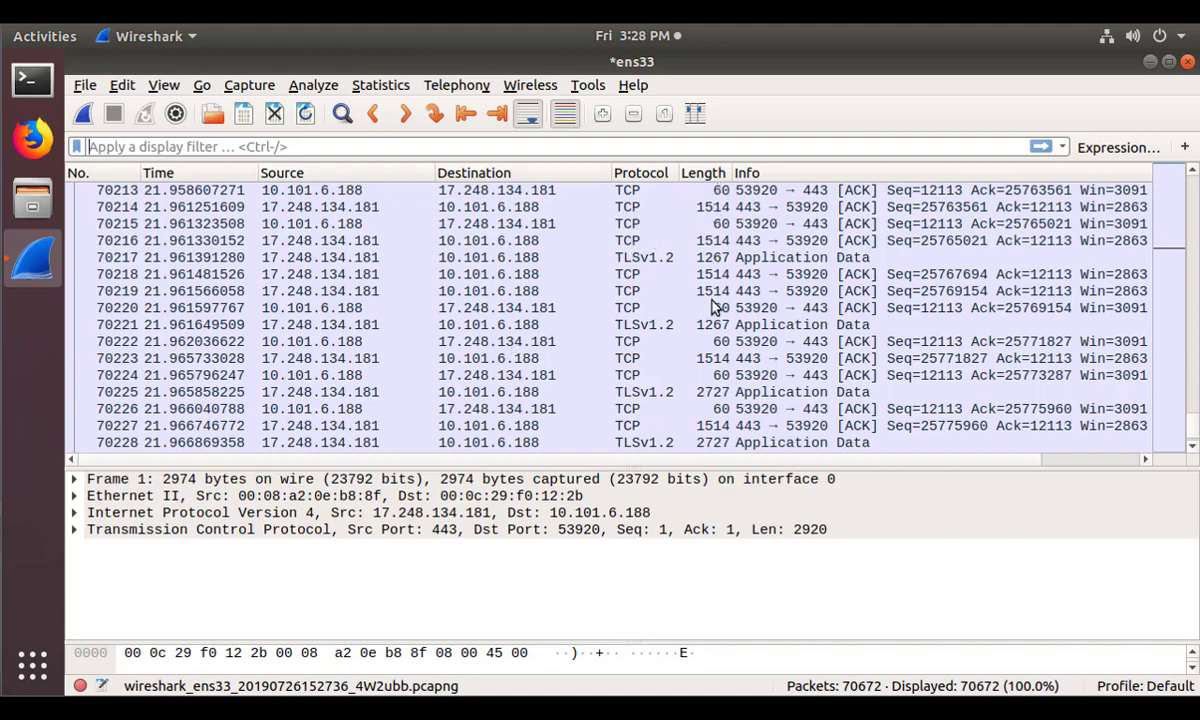
Return to the start of the list and open packet 144, the 53920→443 TCP ACK.
click(763, 192)
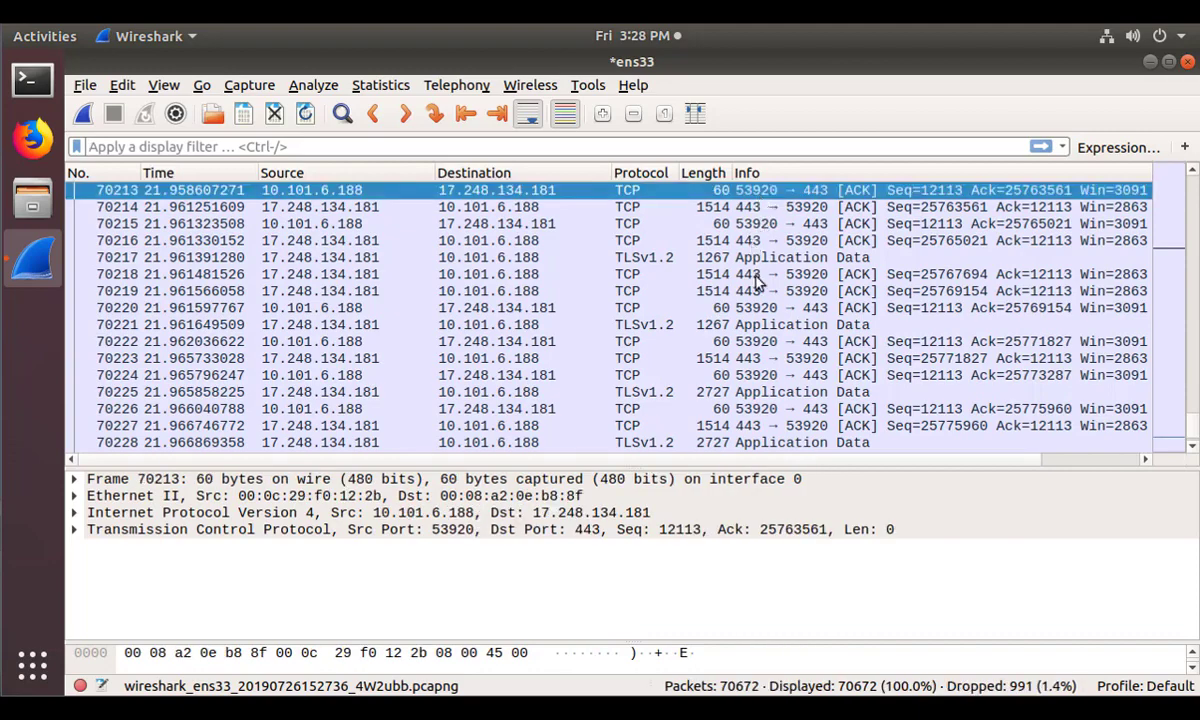
scroll(755, 282, up, 6)
scroll(757, 283, up, 20)
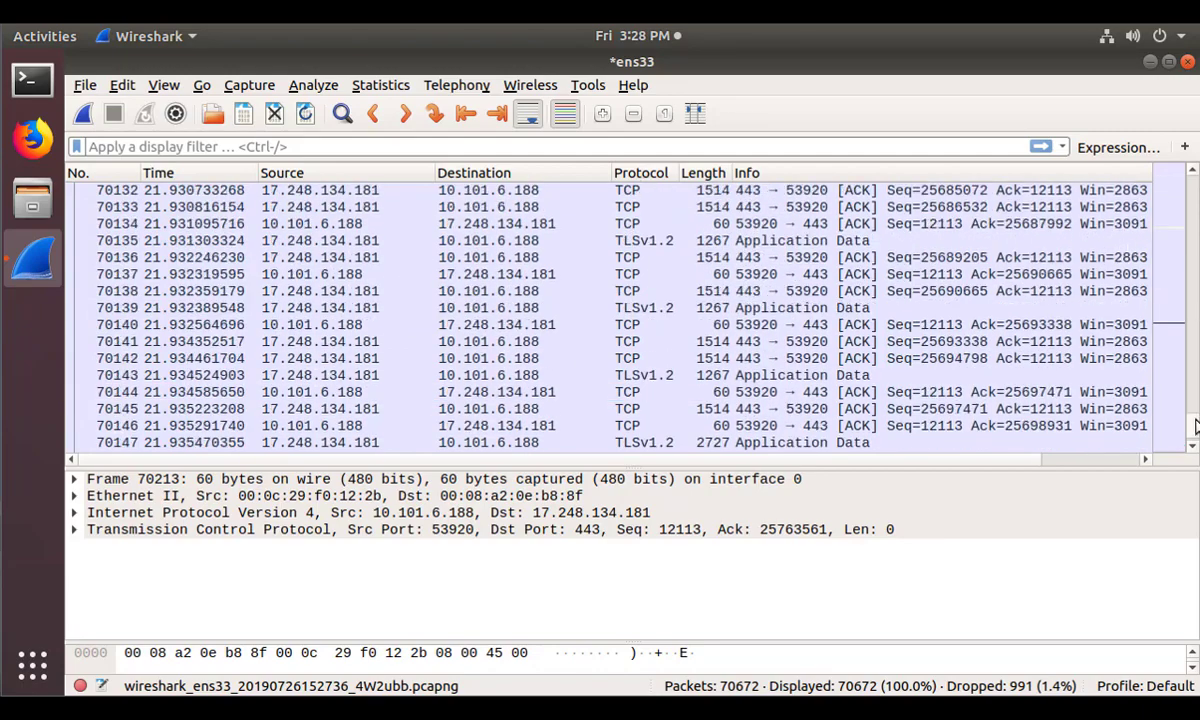
drag(1193, 428, 1188, 399)
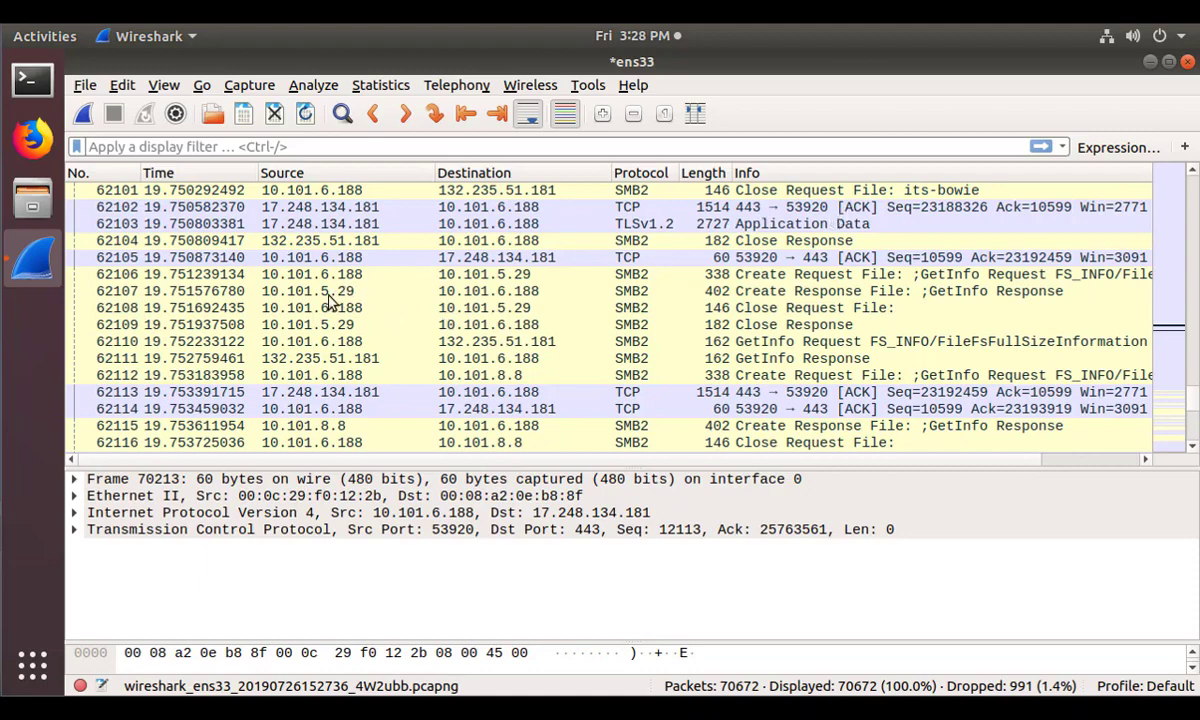
scroll(560, 330, up, 4)
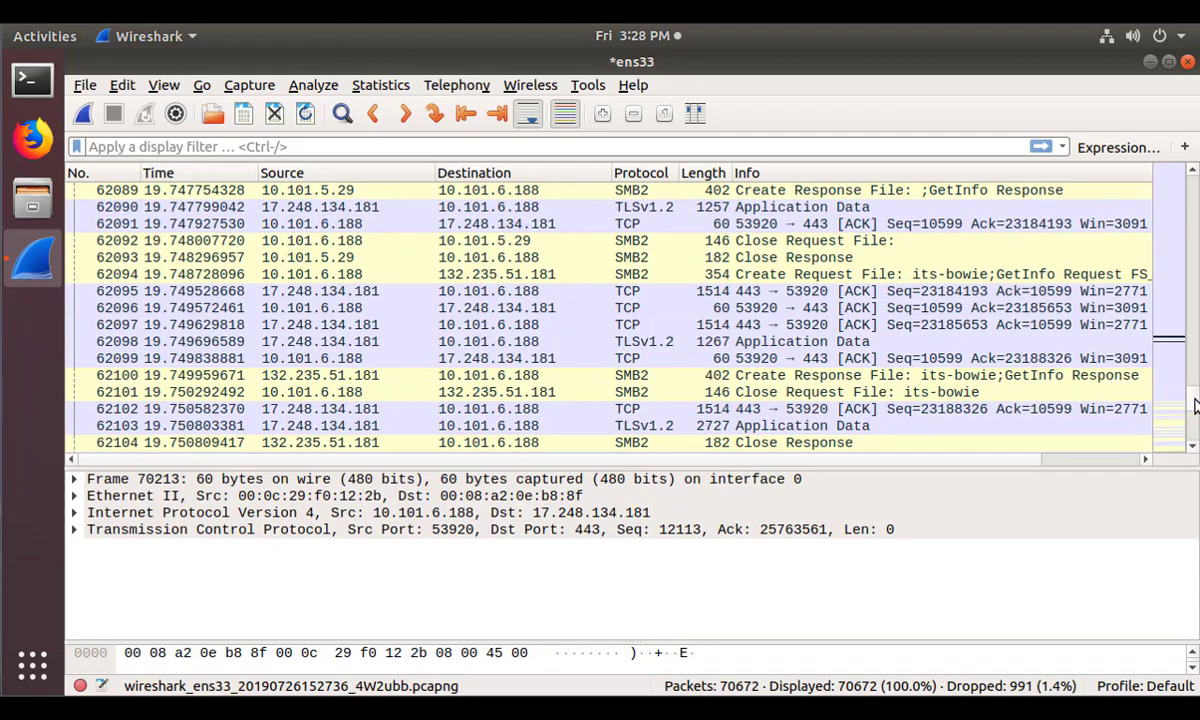
drag(1193, 405, 1195, 190)
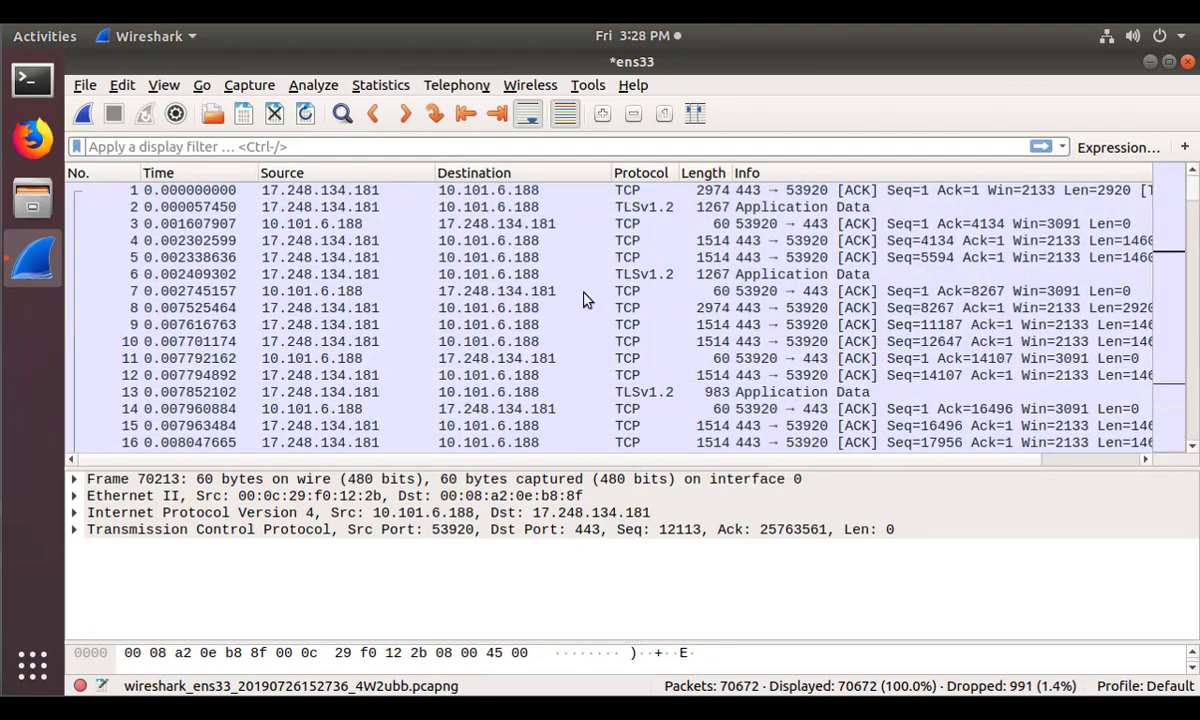
scroll(584, 297, down, 20)
scroll(584, 297, down, 18)
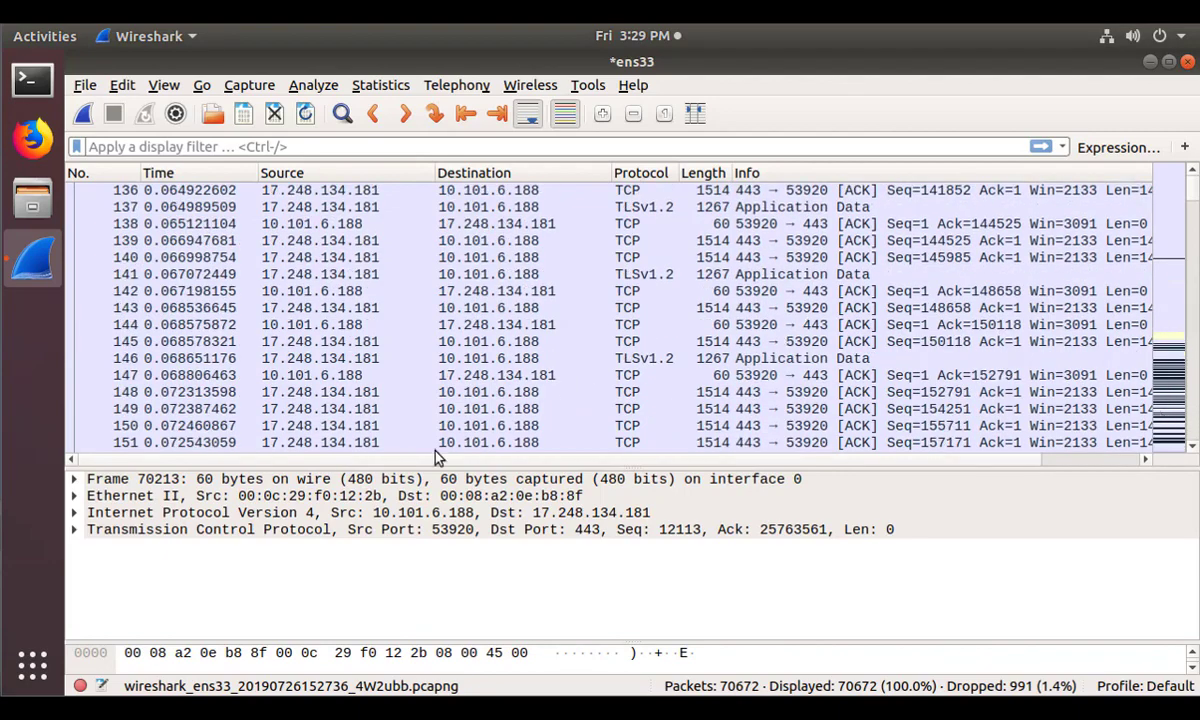
click(269, 326)
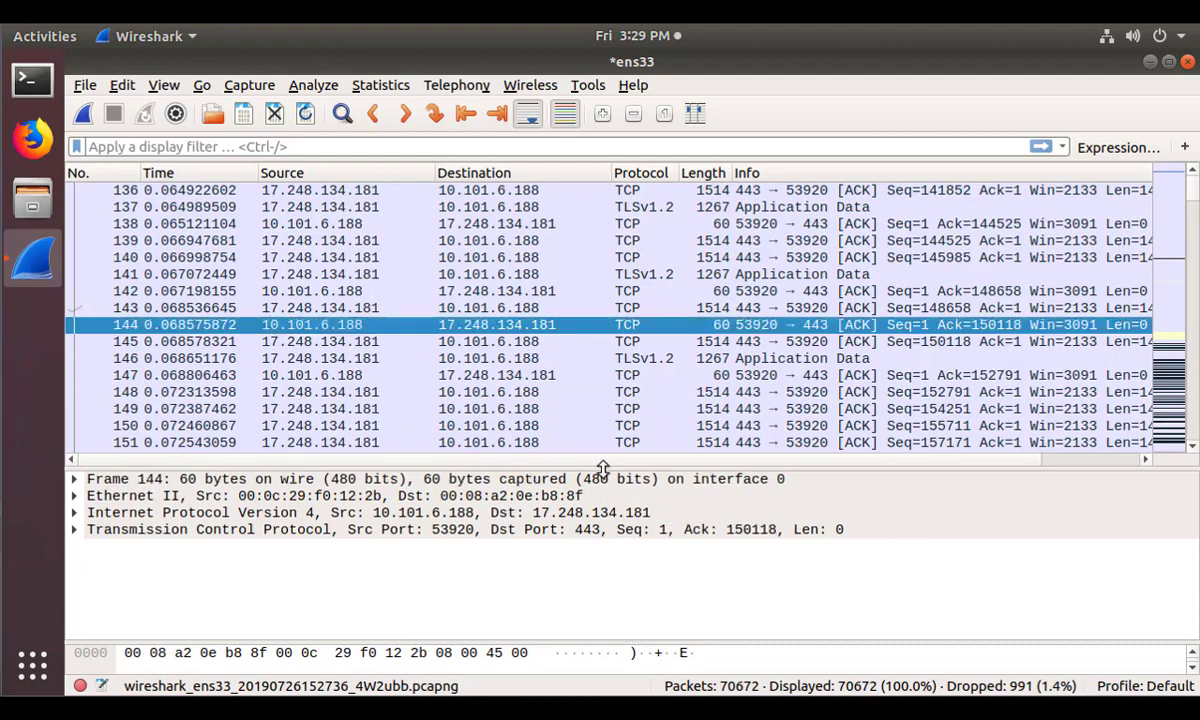
drag(613, 463, 610, 394)
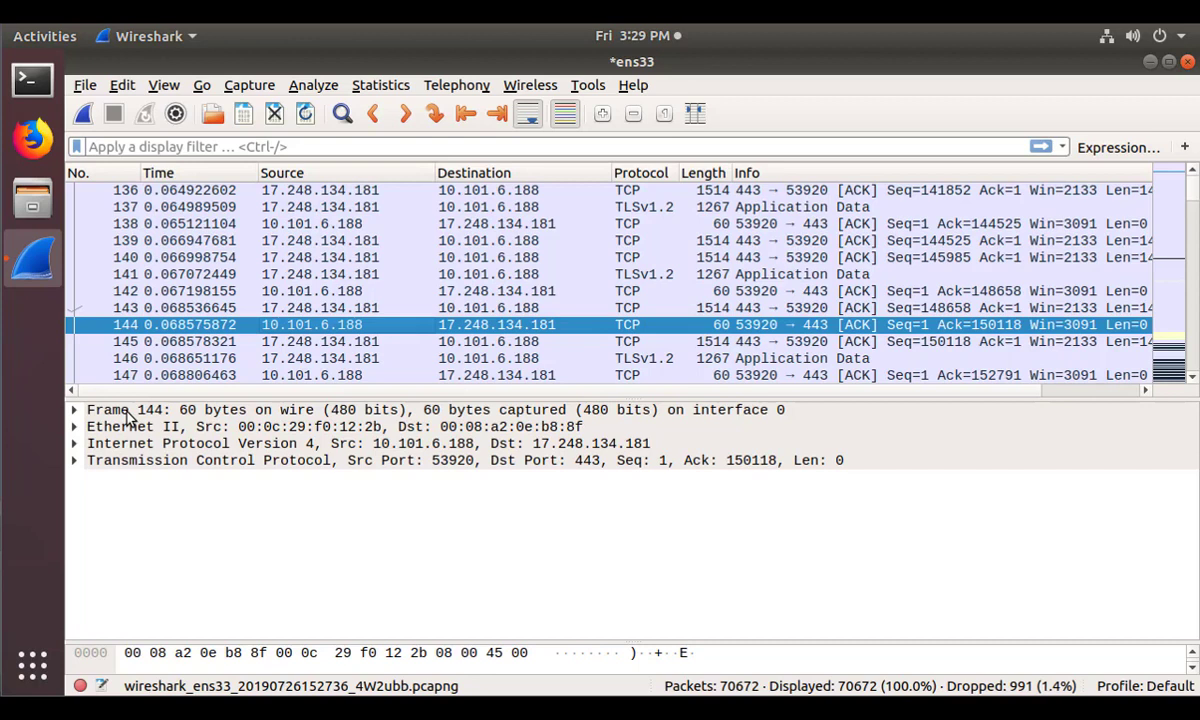
Expand the Ethernet II, IPv4 and TCP headers of packet 144.
click(74, 428)
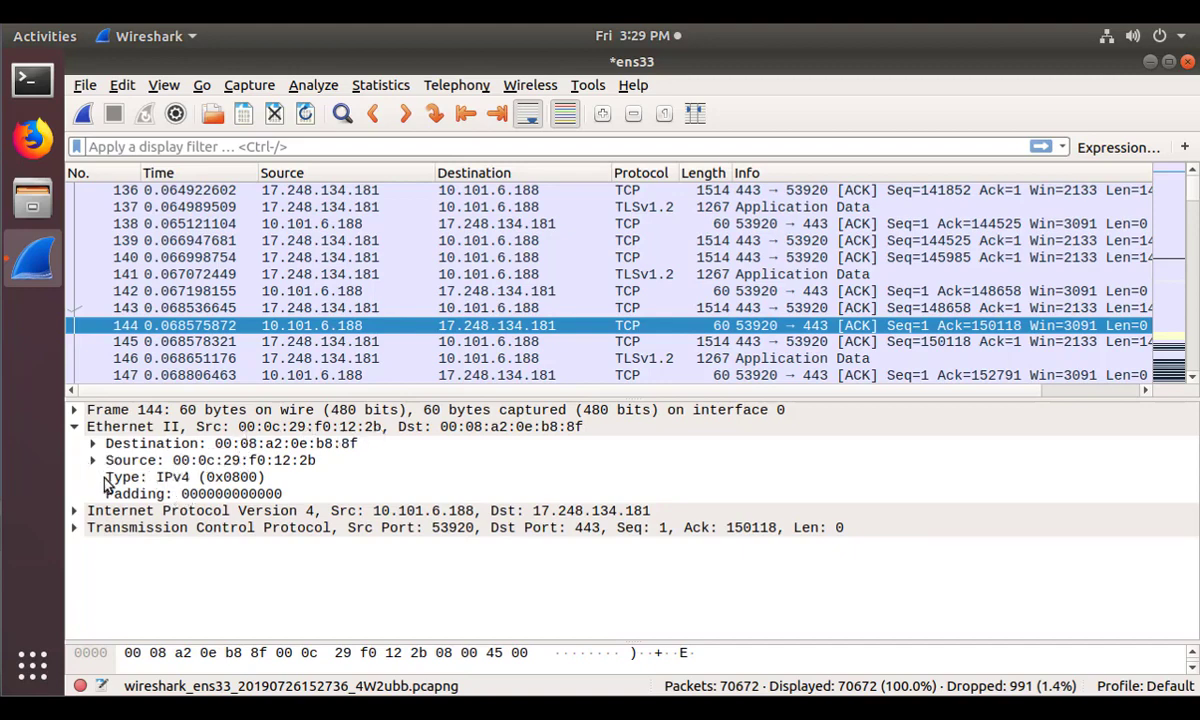
click(74, 510)
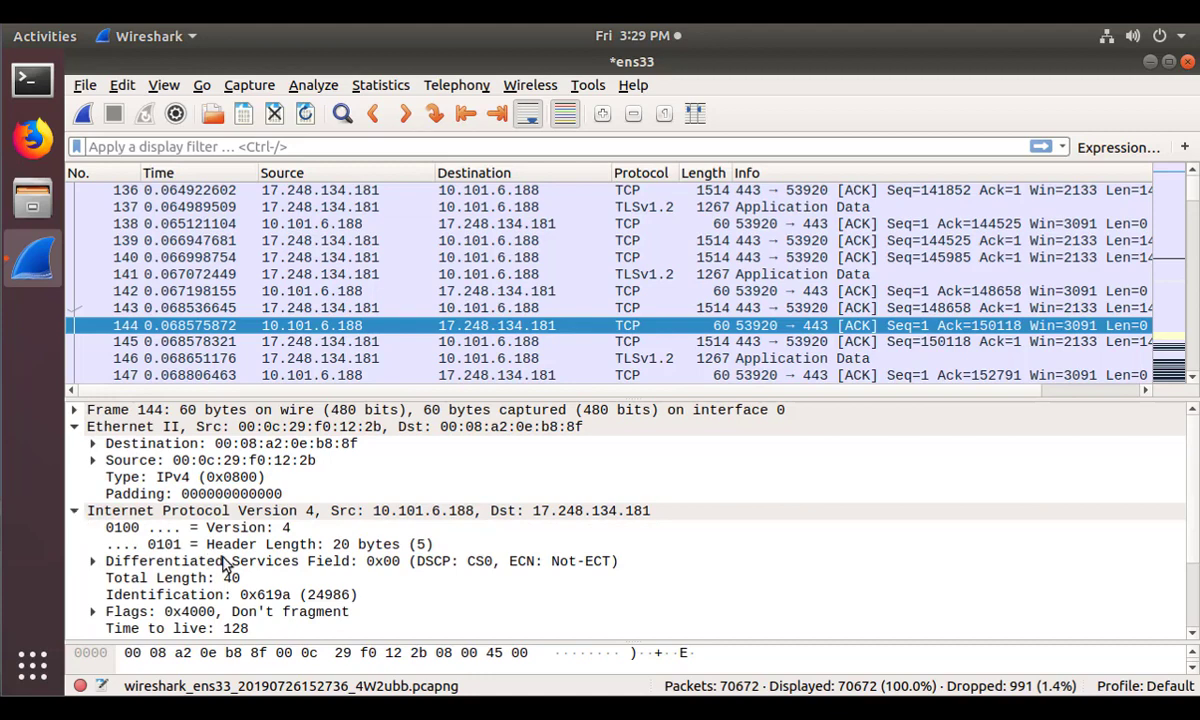
scroll(224, 565, down, 2)
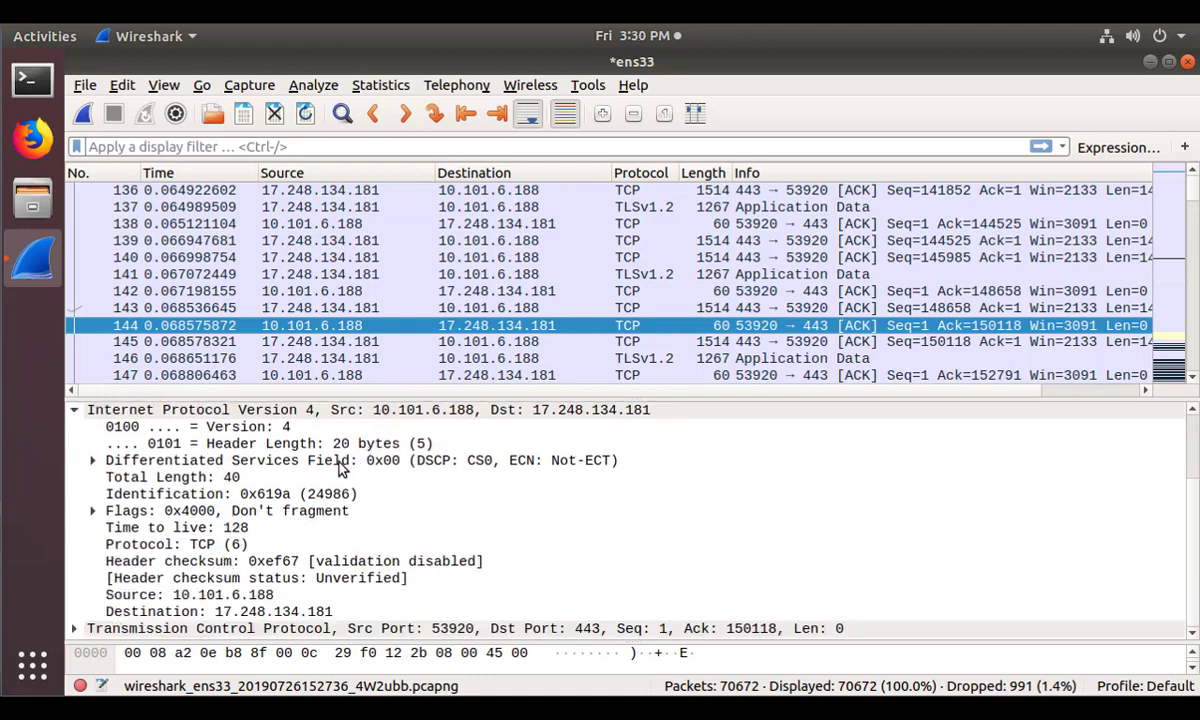
click(74, 628)
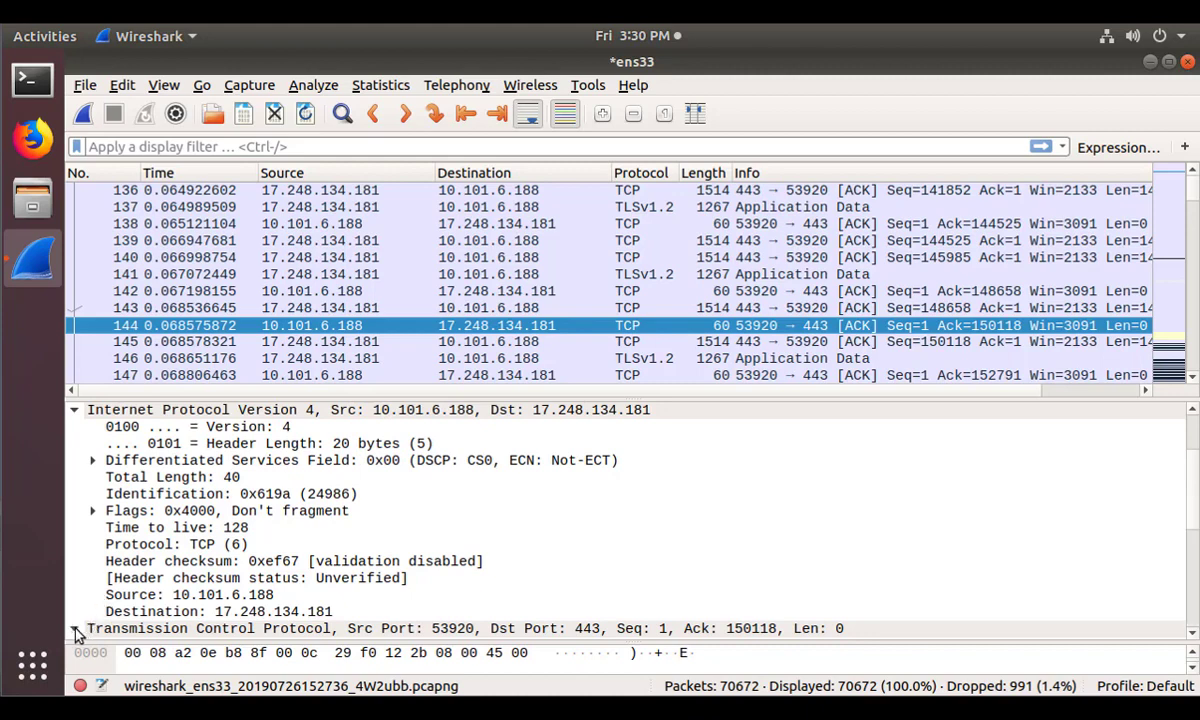
scroll(250, 578, down, 5)
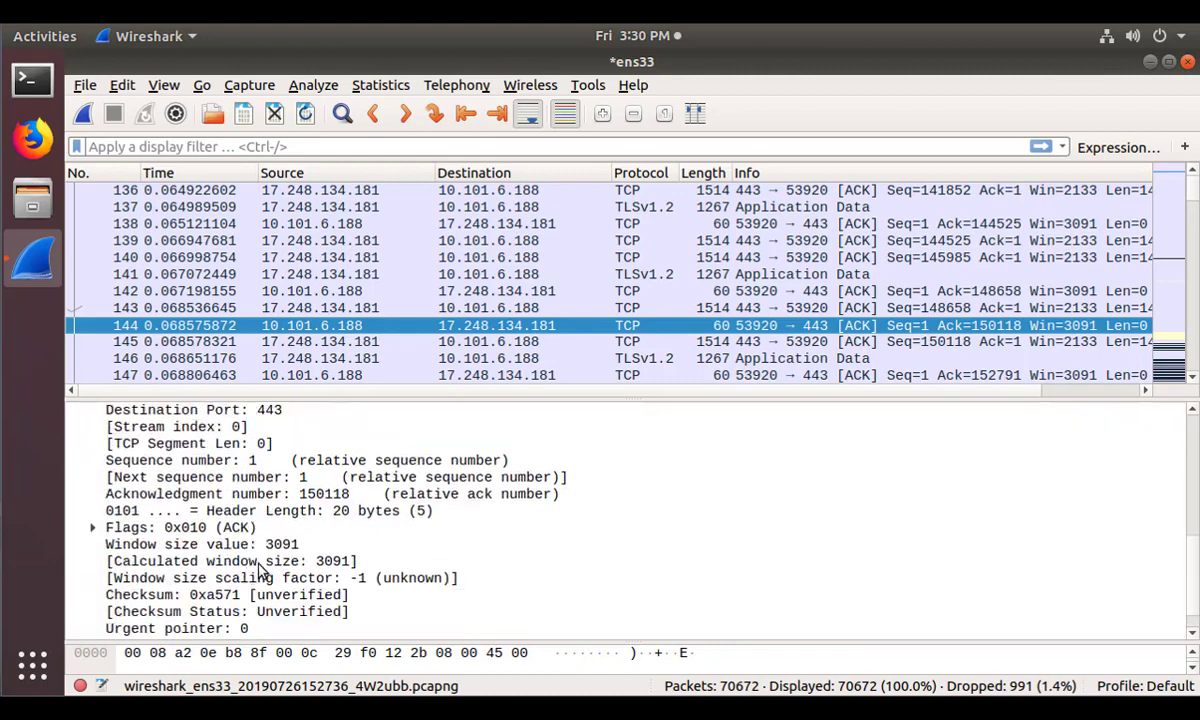
scroll(262, 568, down, 1)
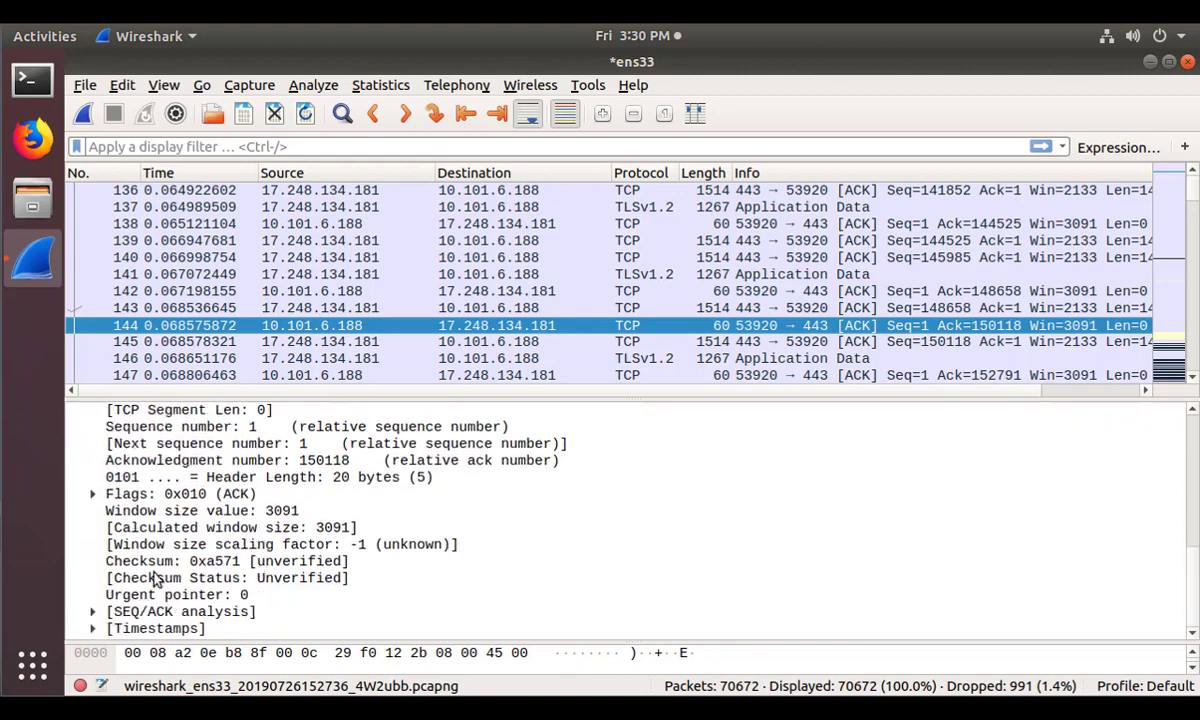
scroll(152, 545, up, 3)
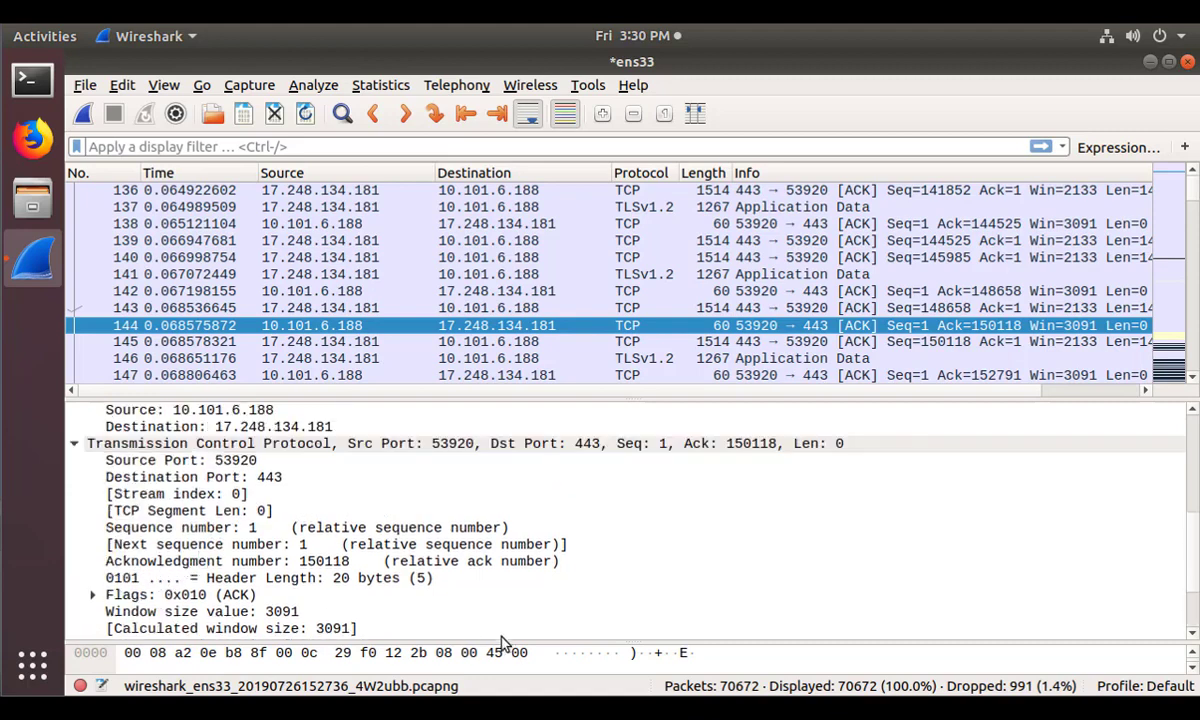
Enlarge the bytes pane and highlight the raw bytes of segment length, source port 53920 and destination port 443.
drag(568, 643, 566, 562)
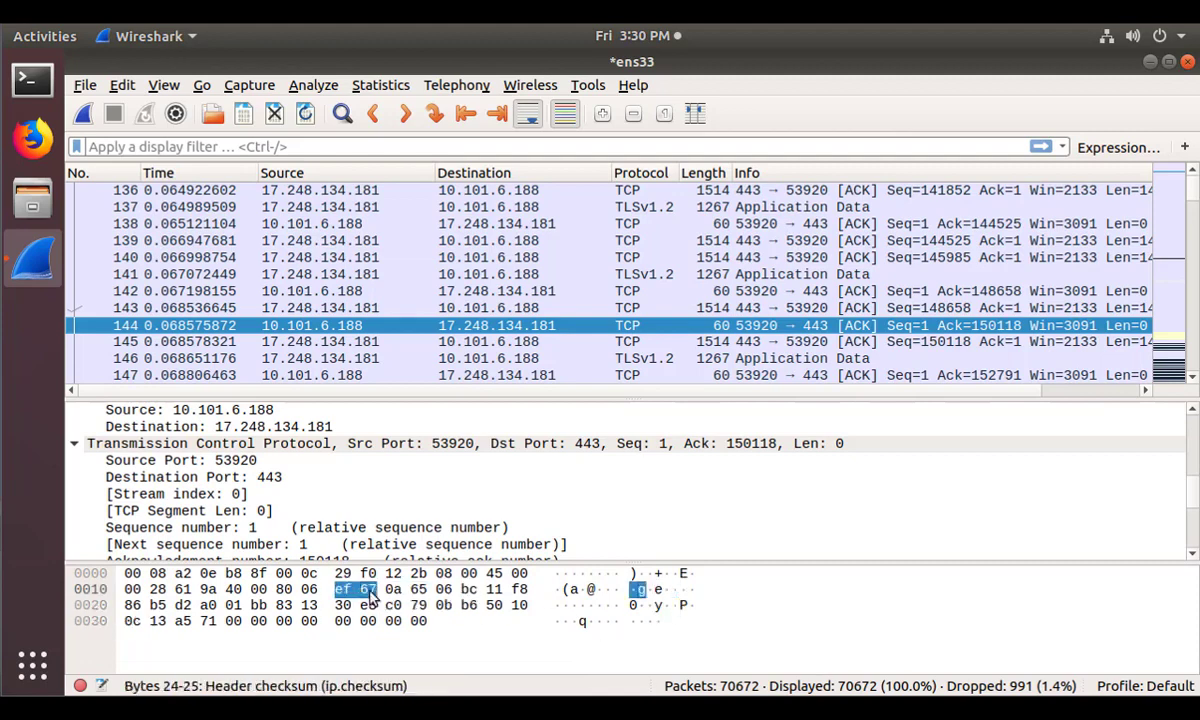
click(215, 511)
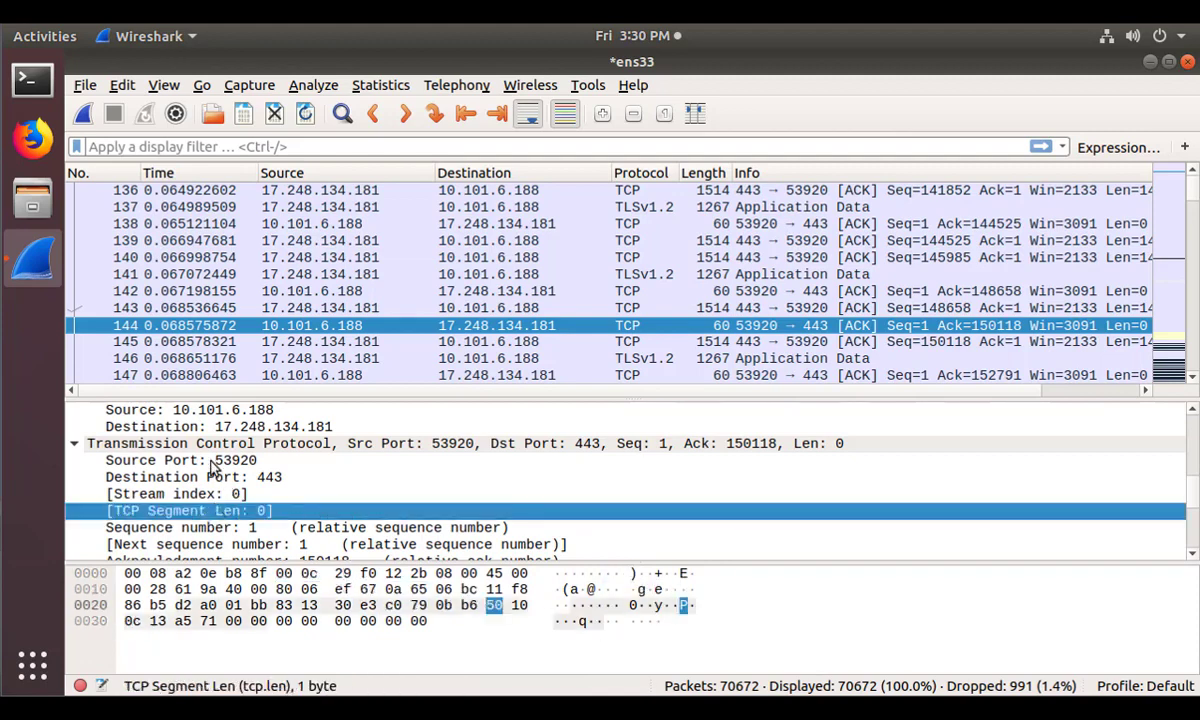
click(214, 461)
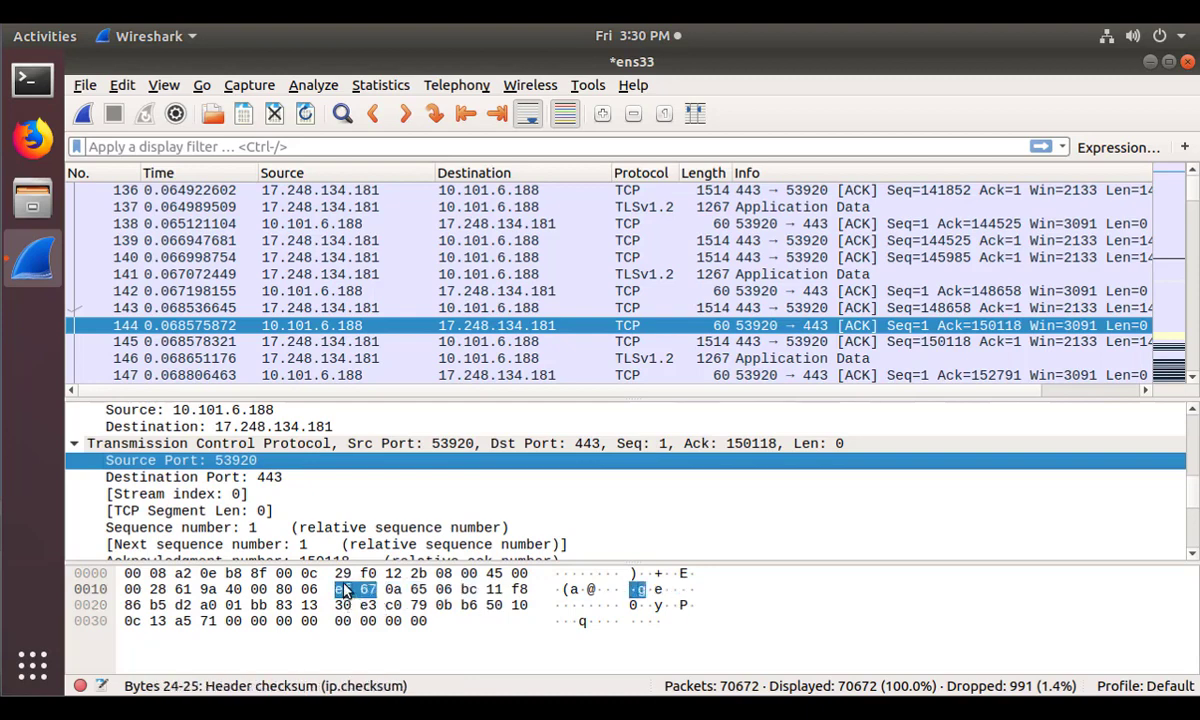
click(220, 478)
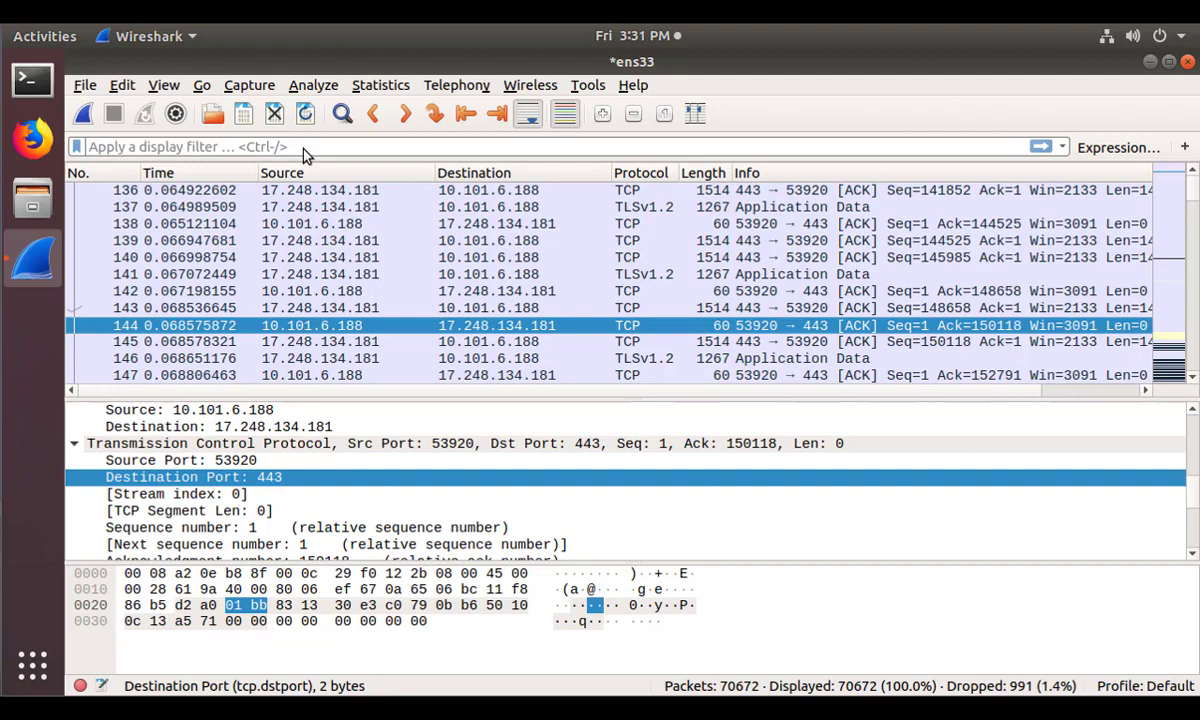
Apply the display filter ip.addr == 10.101.6.188 and browse the resulting 70265 packets.
text(ip.add)
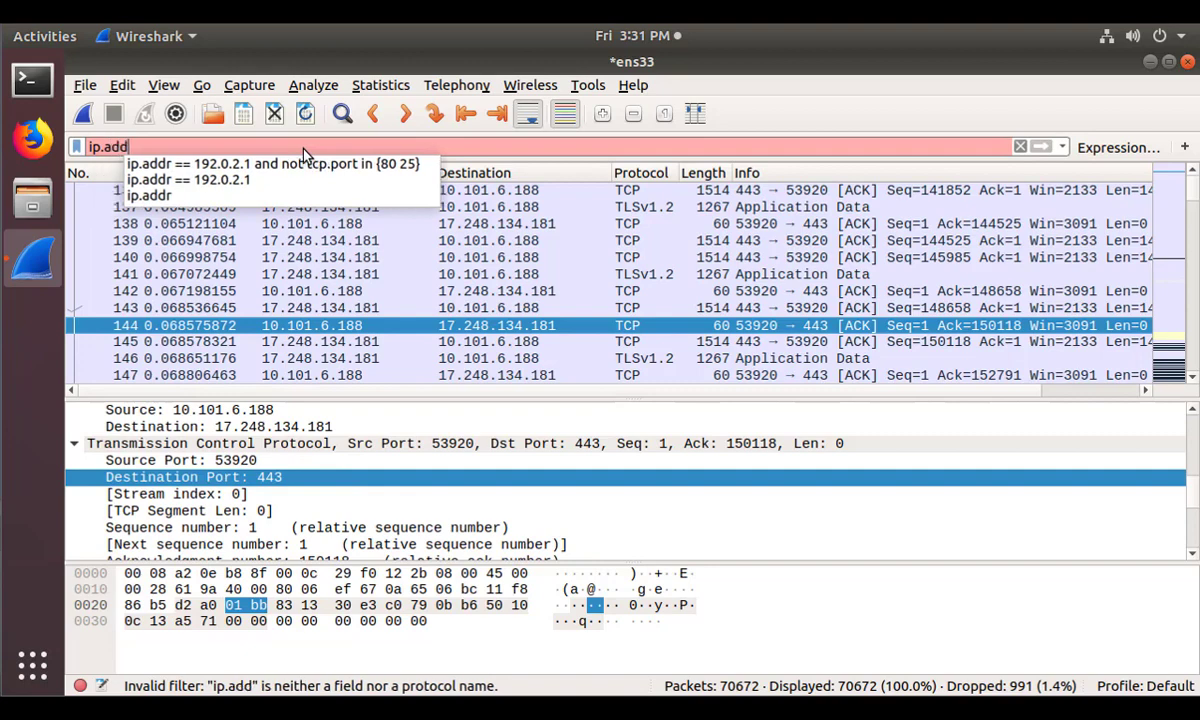
text(r)
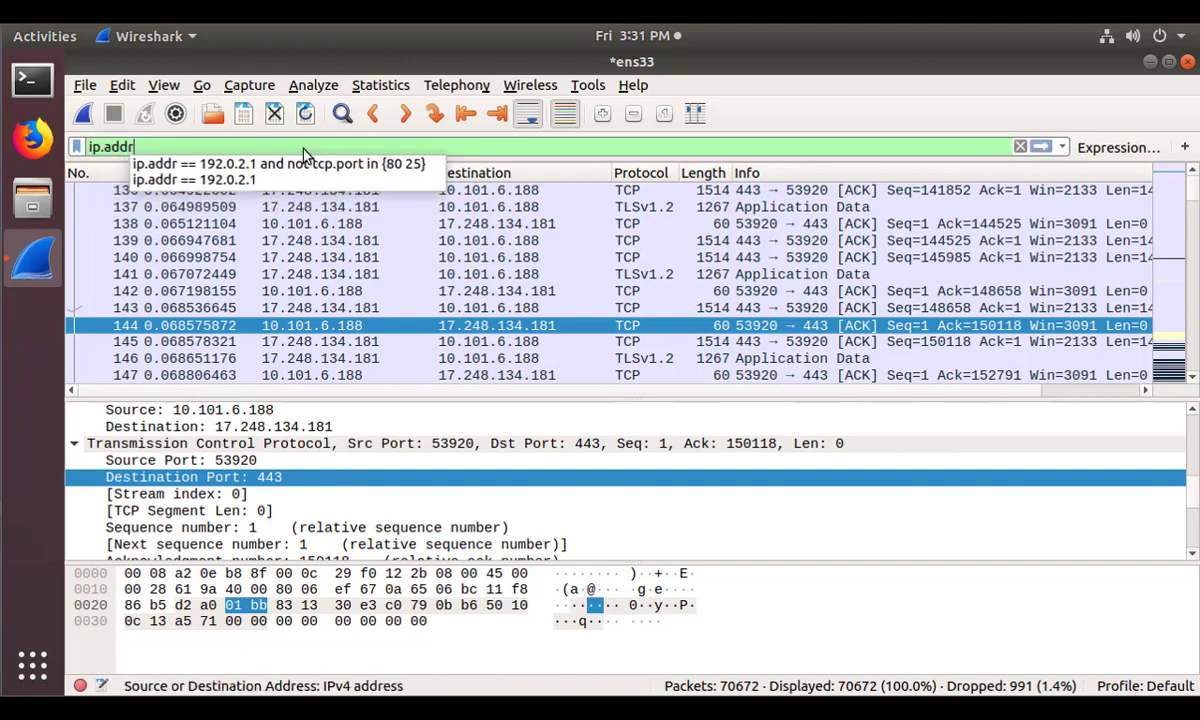
text( =)
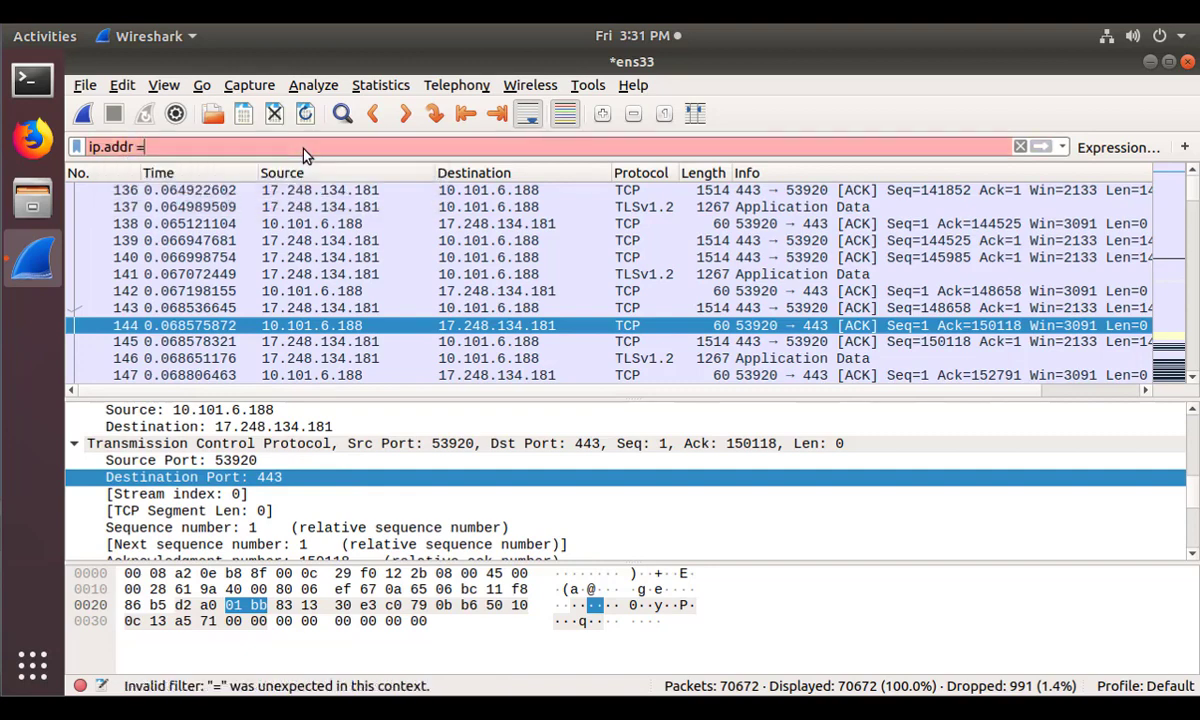
text(= 10)
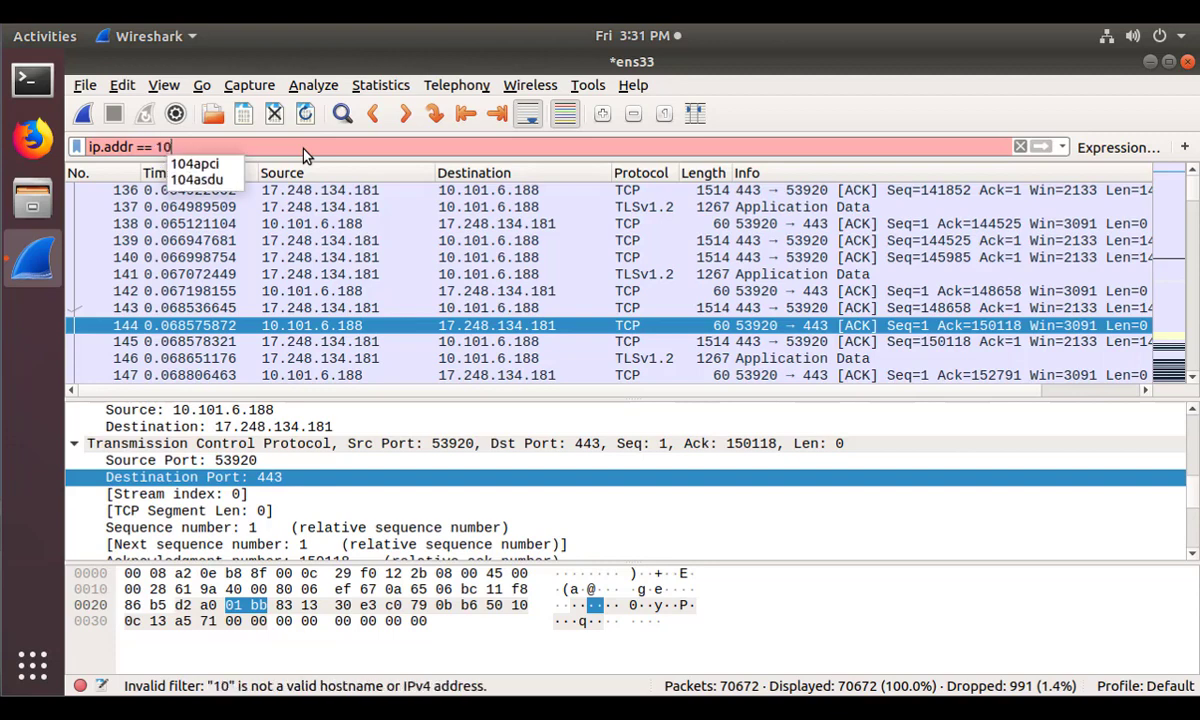
text(.101.6.188)
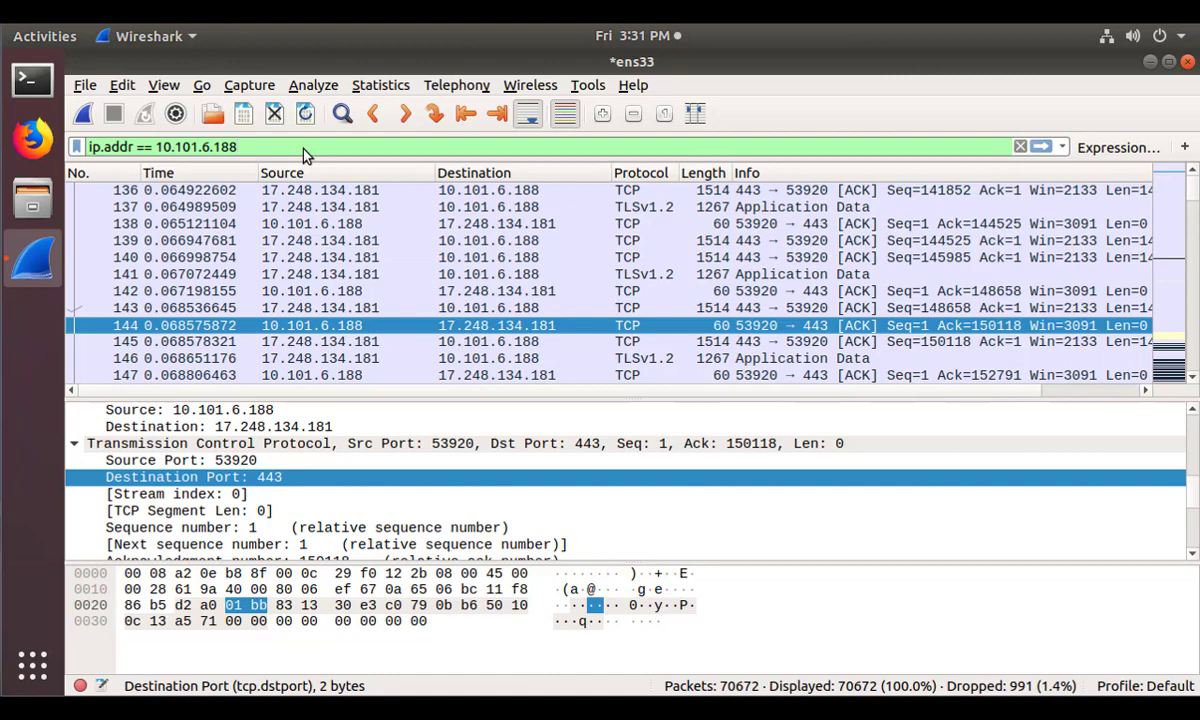
key(Return)
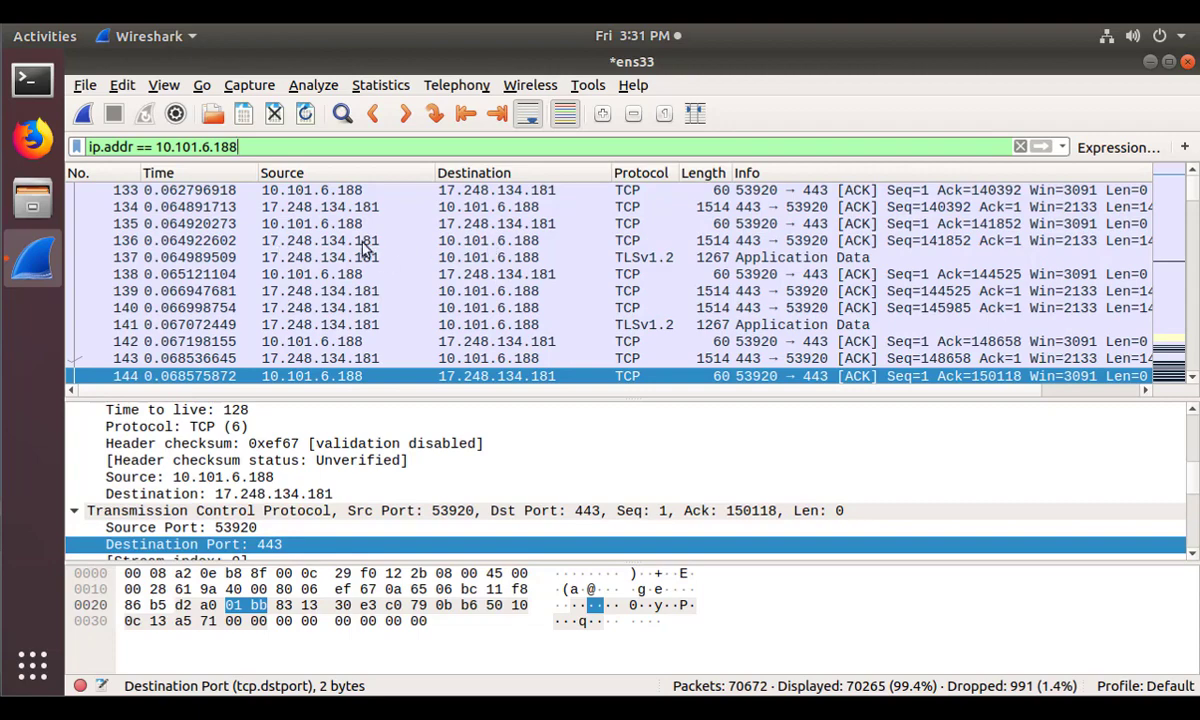
scroll(365, 250, up, 8)
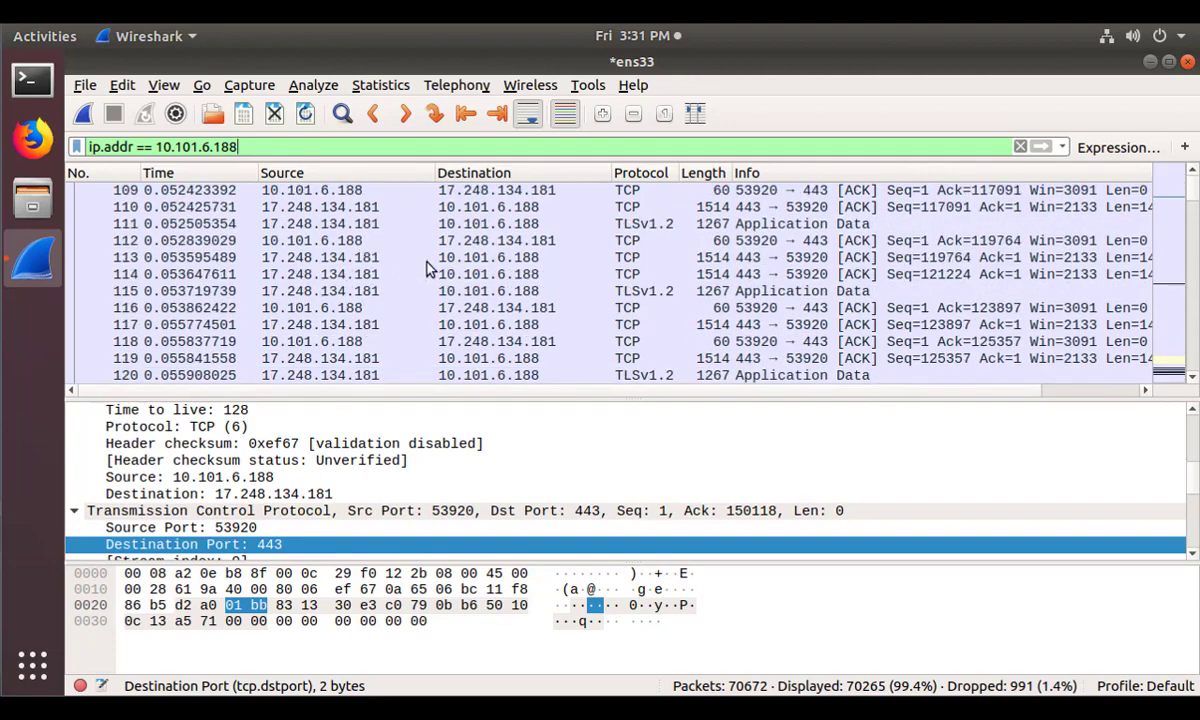
scroll(430, 270, up, 3)
scroll(430, 270, down, 18)
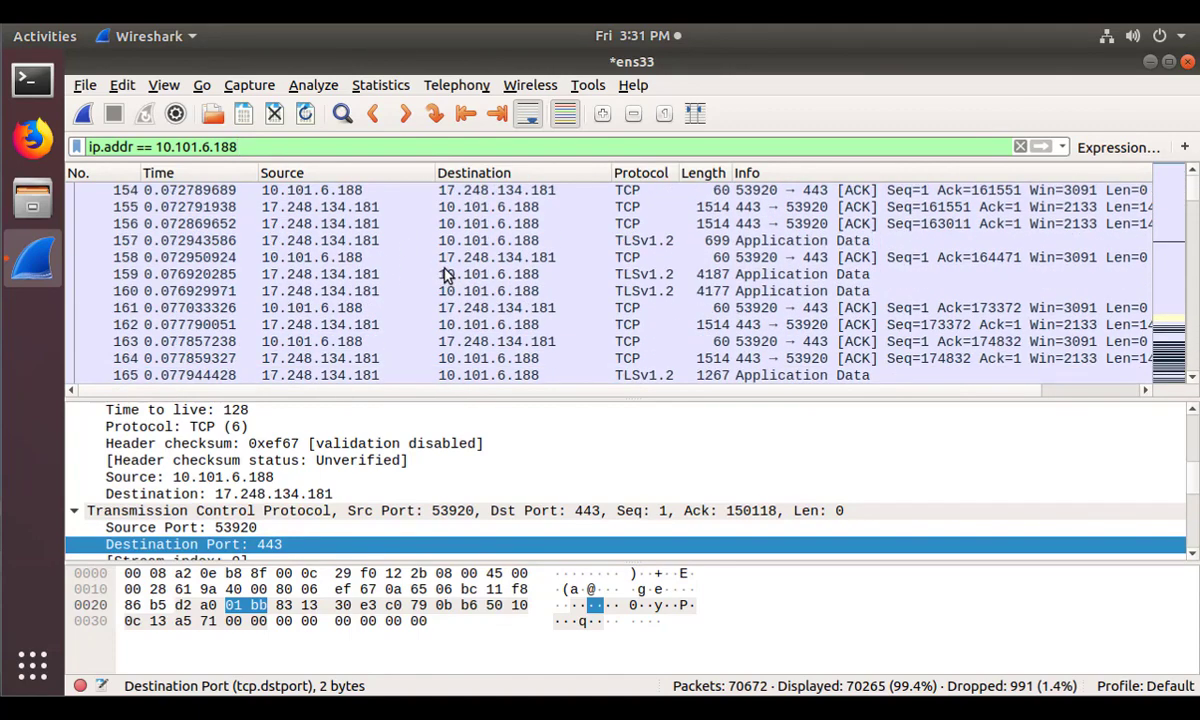
scroll(447, 275, down, 16)
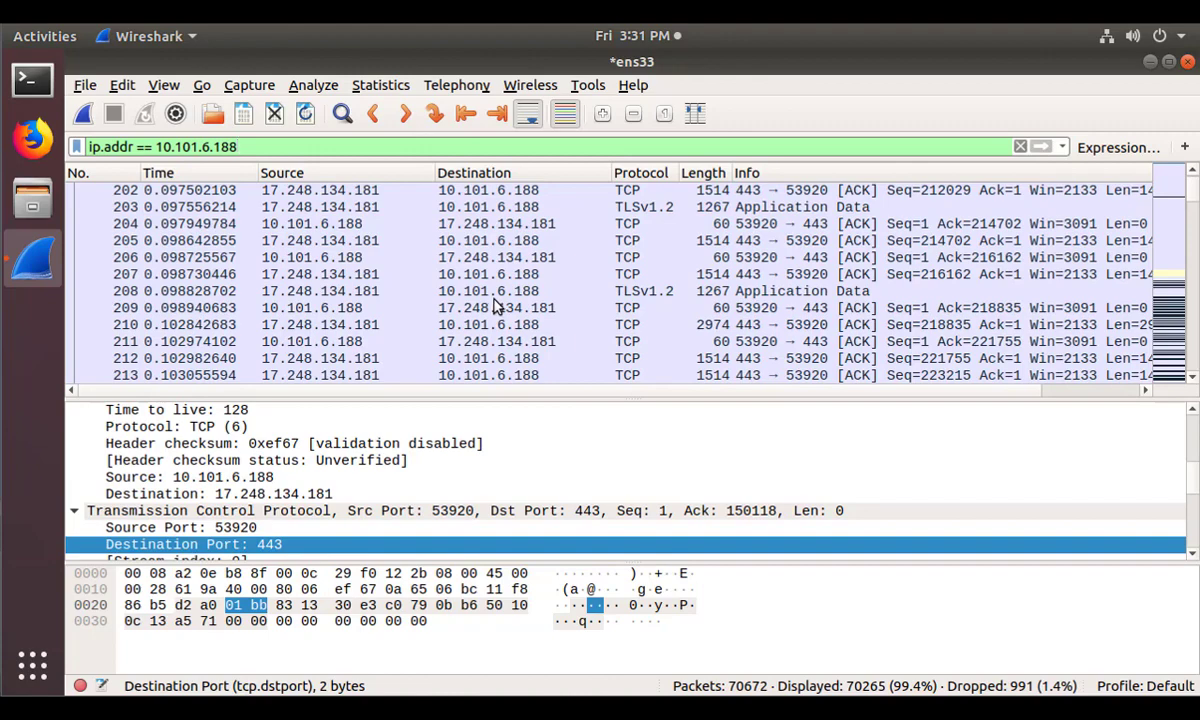
scroll(497, 305, down, 6)
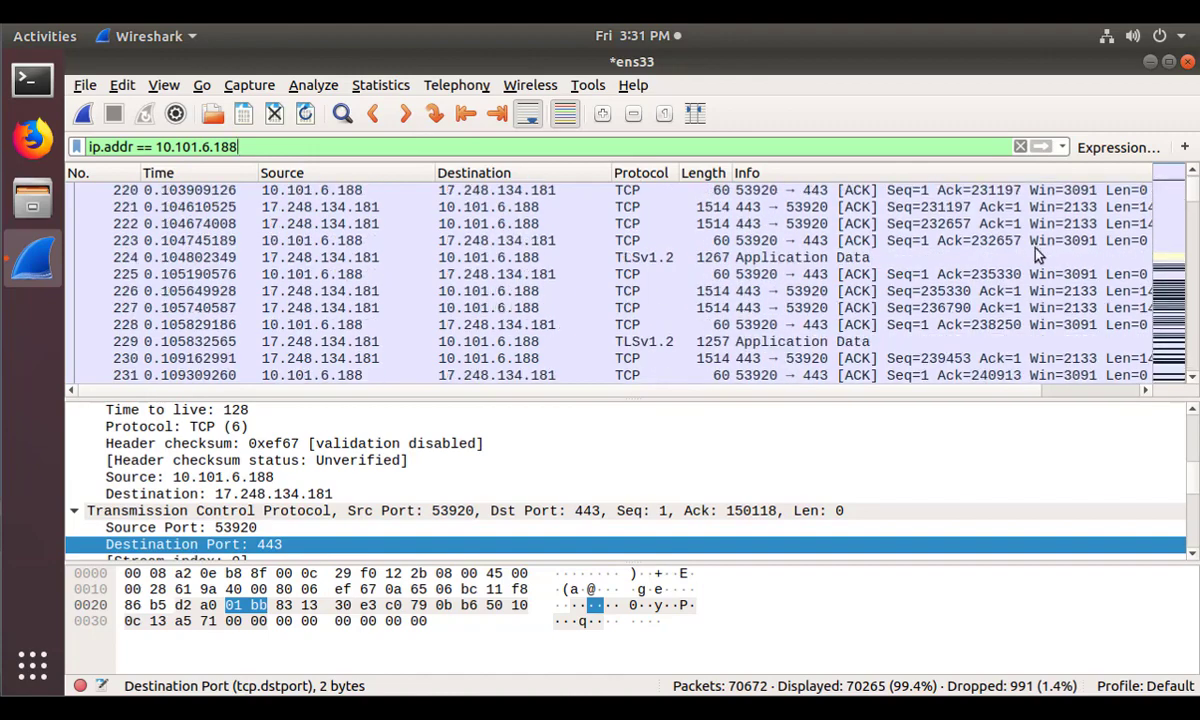
drag(1193, 196, 1184, 228)
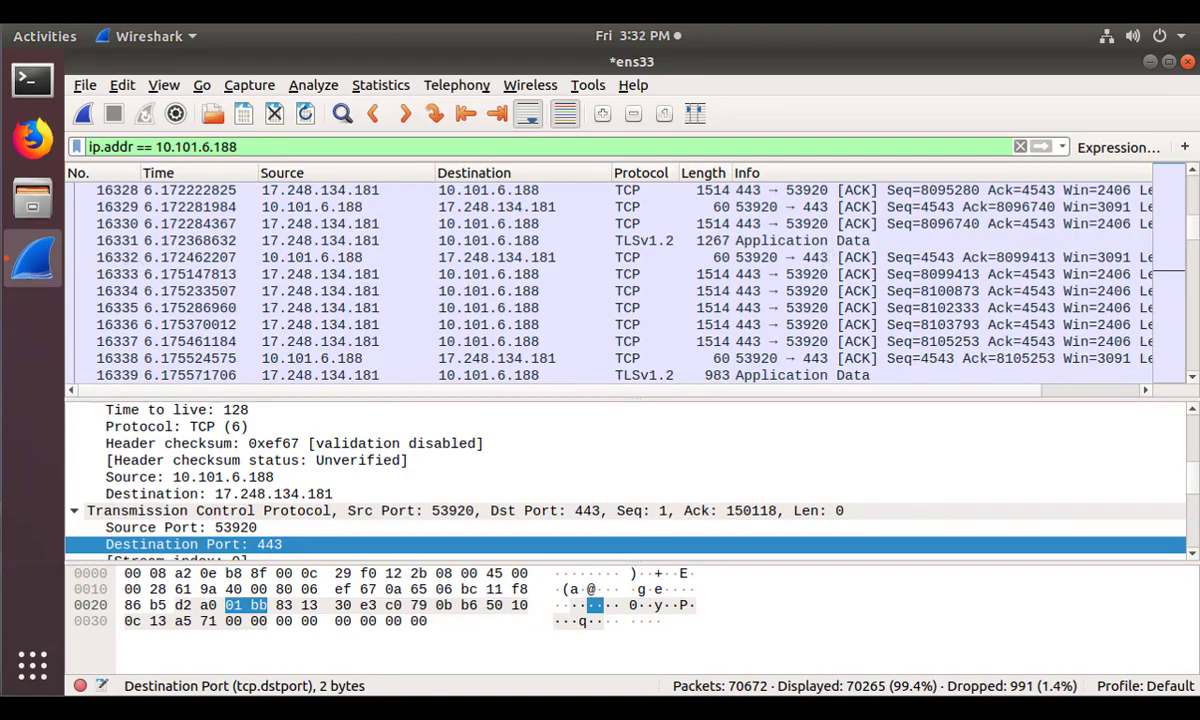
drag(1186, 228, 1117, 176)
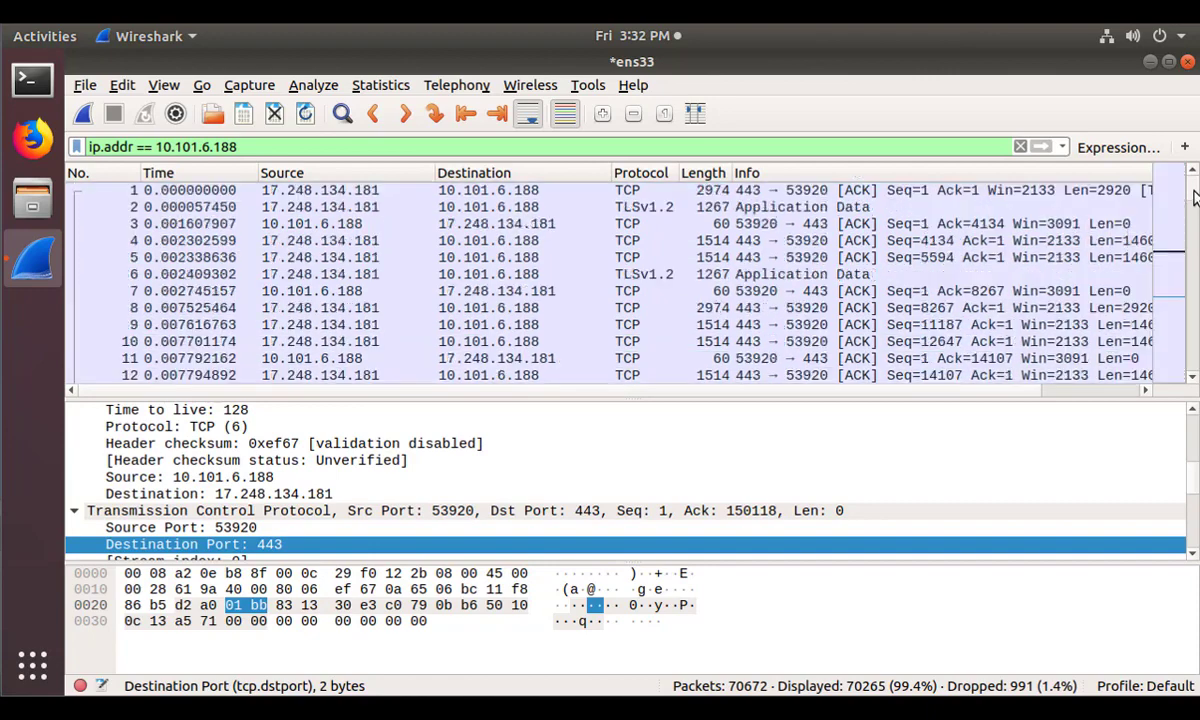
Extend the filter to ip.addr == 10.101.6.188 && arp and apply it.
click(855, 153)
text(&& arp)
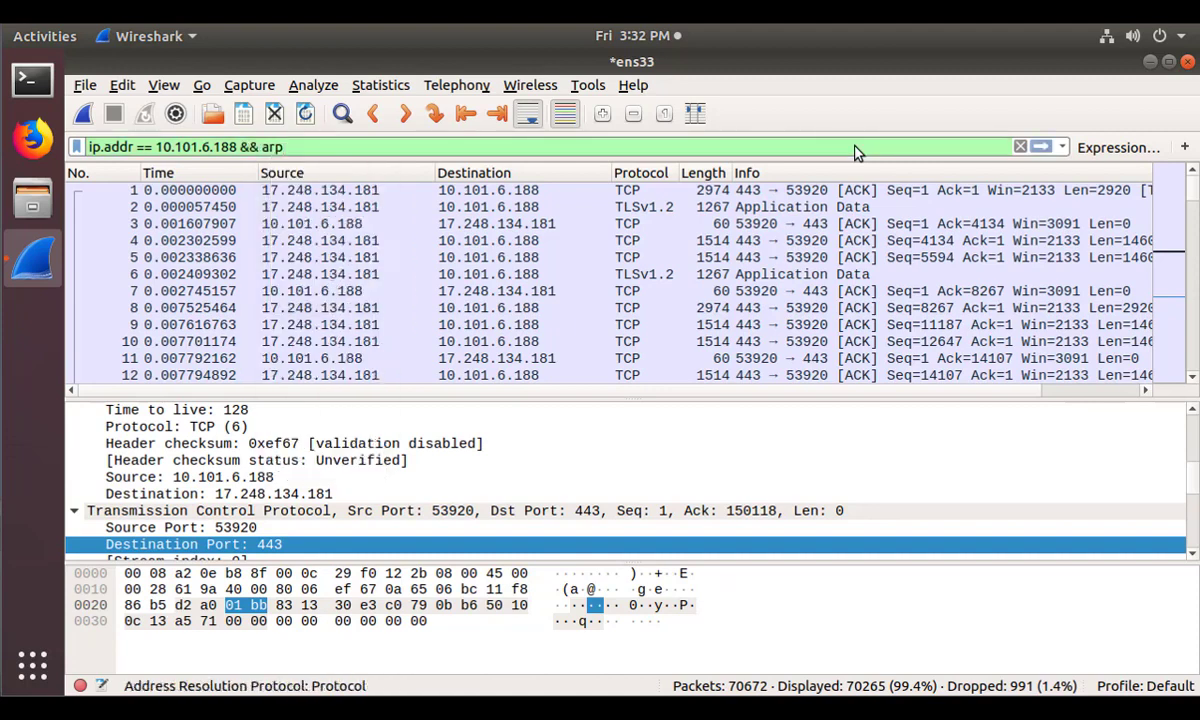
key(Return)
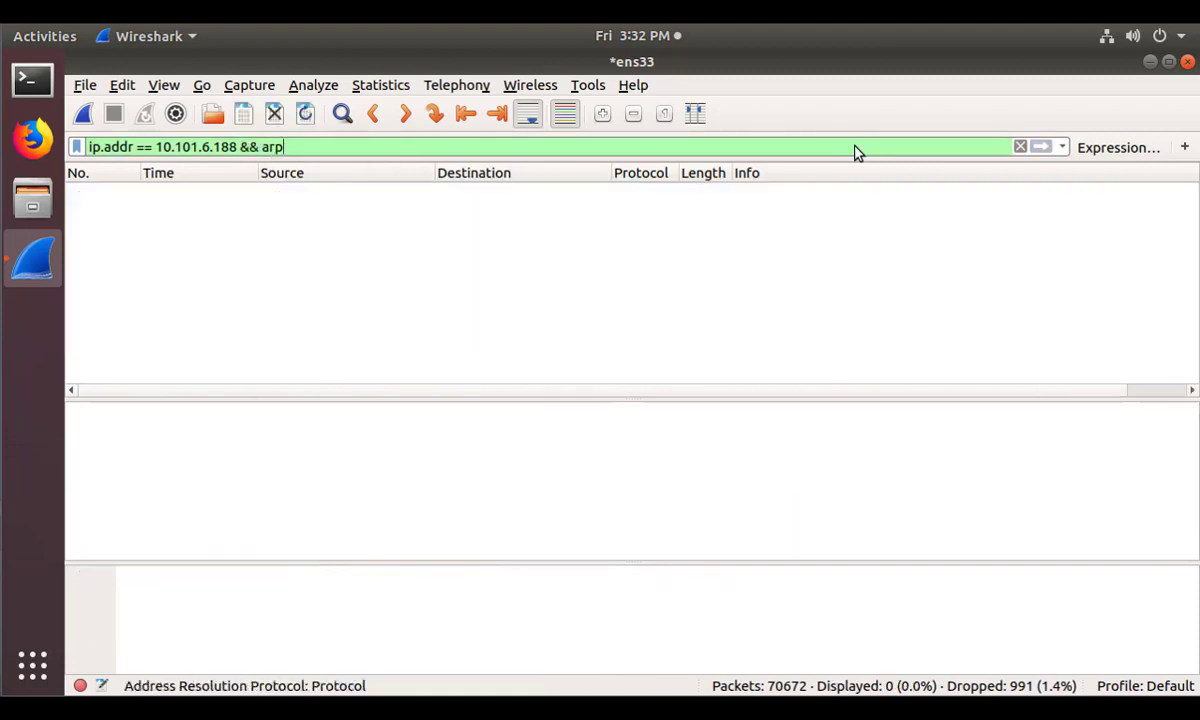
Replace arp with dnsserver, apply it, and select the DNS response frame 23890.
key(BackSpace)
key(BackSpace)
key(BackSpace)
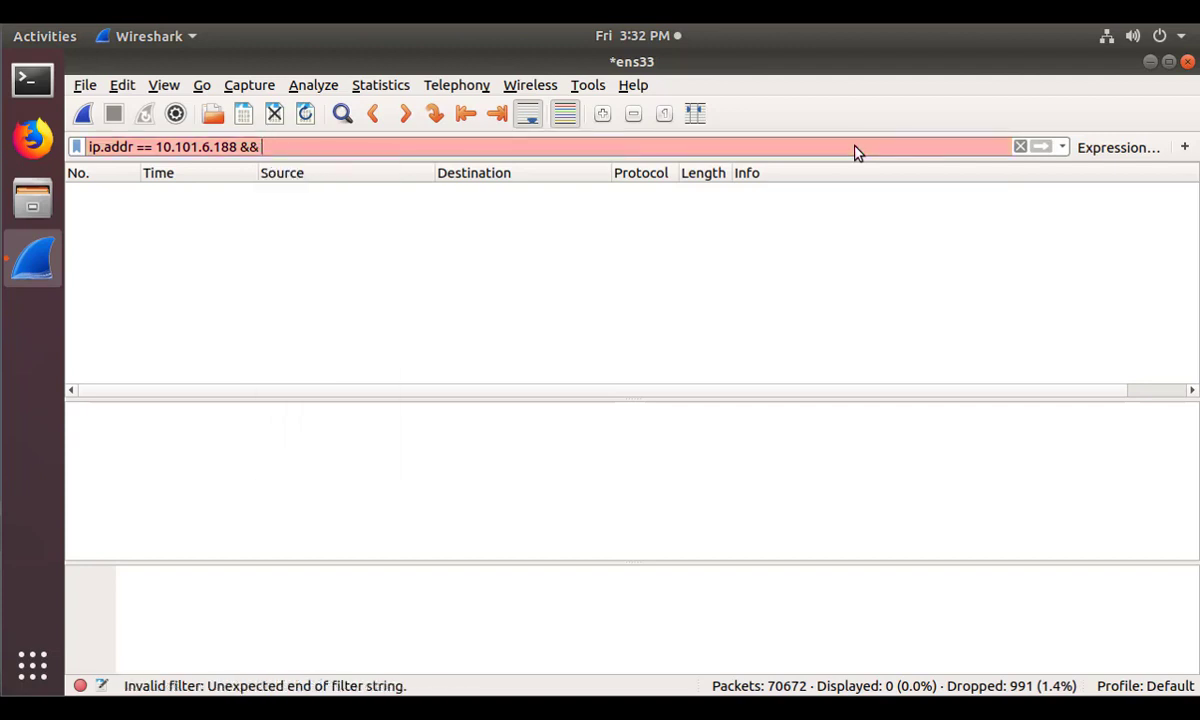
text(dns)
key(Down)
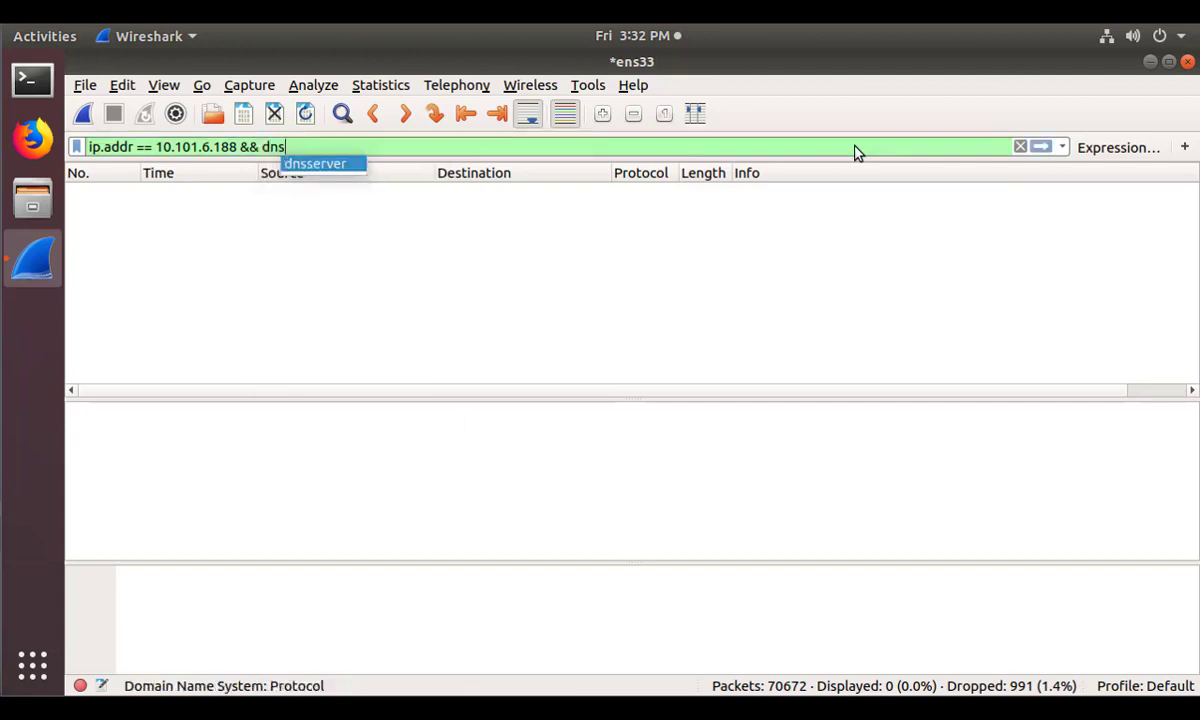
key(Return)
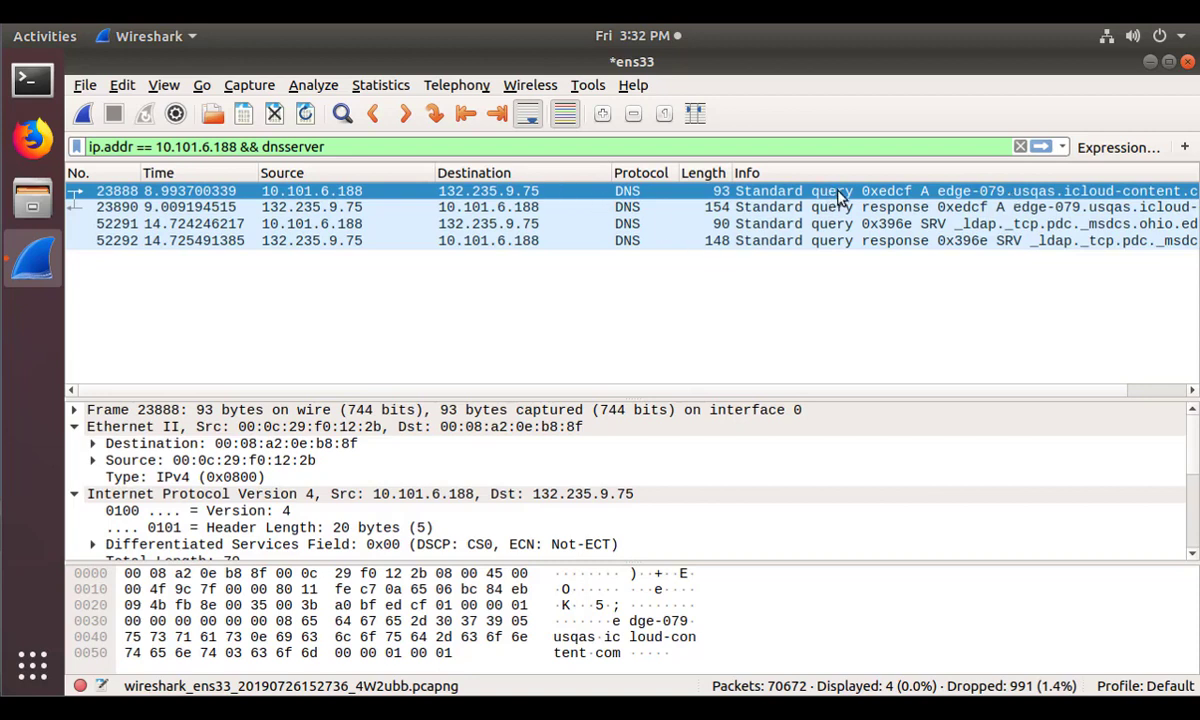
scroll(741, 394, right, 2)
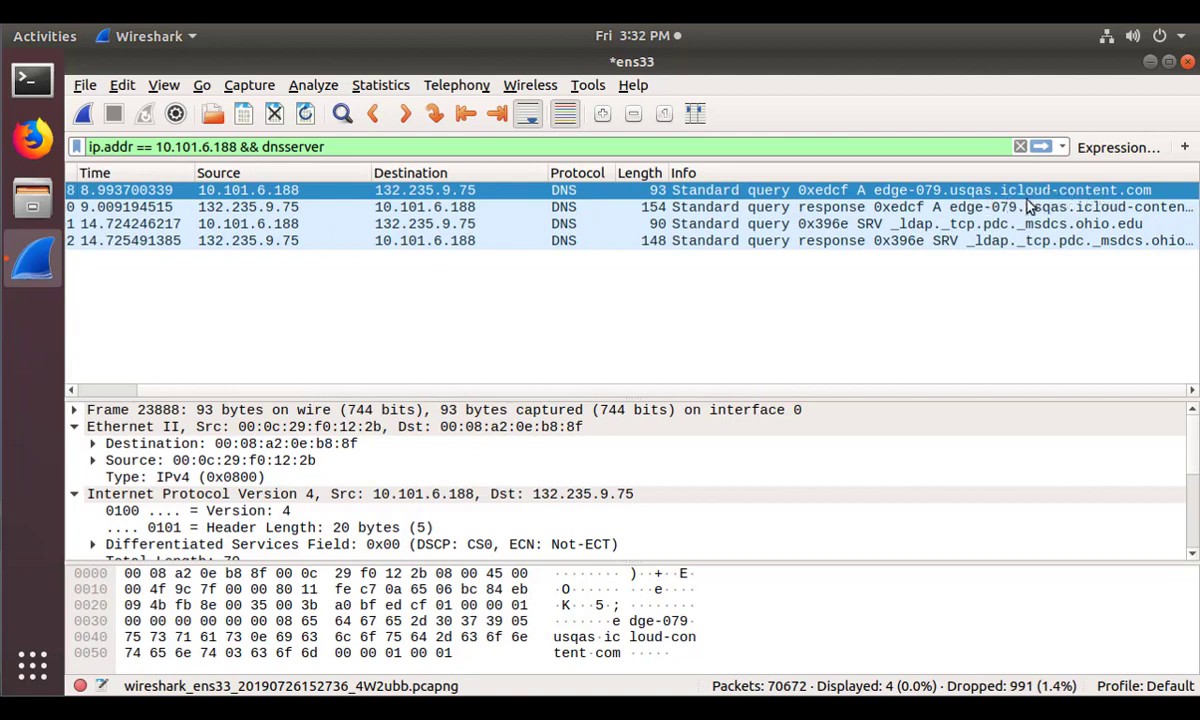
click(786, 210)
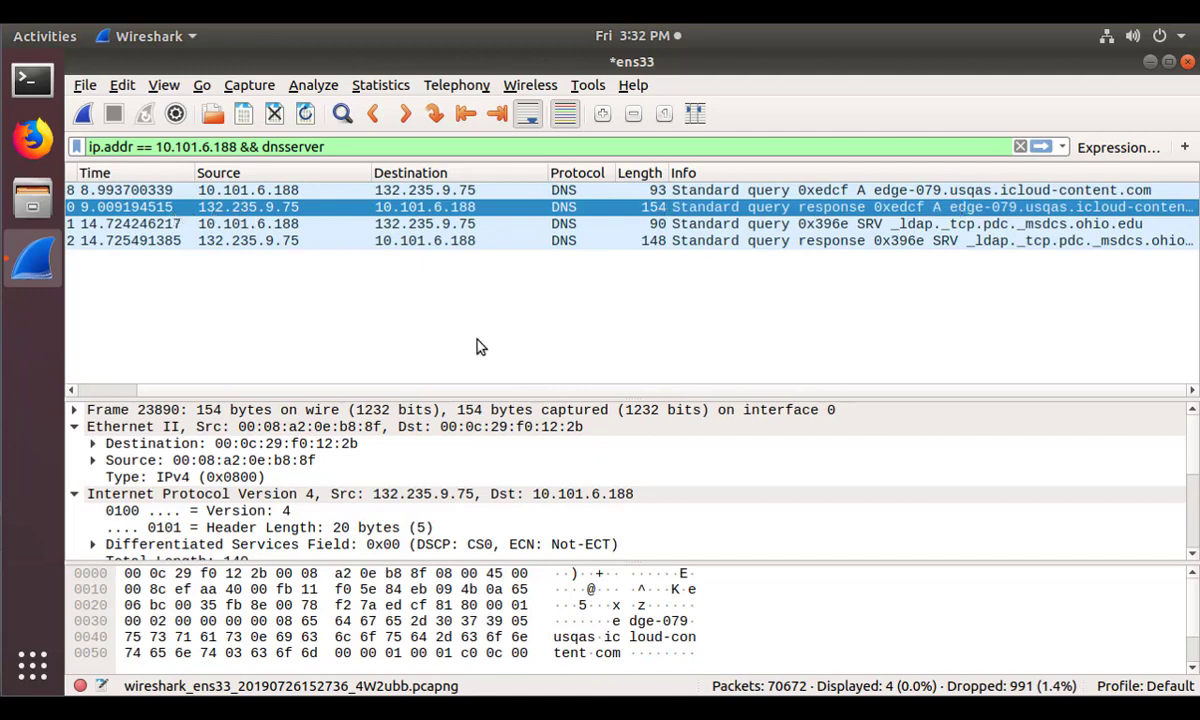
Enlarge the details pane, collapse Ethernet II and IPv4, and expand the DNS Queries section.
drag(425, 398, 427, 283)
click(74, 312)
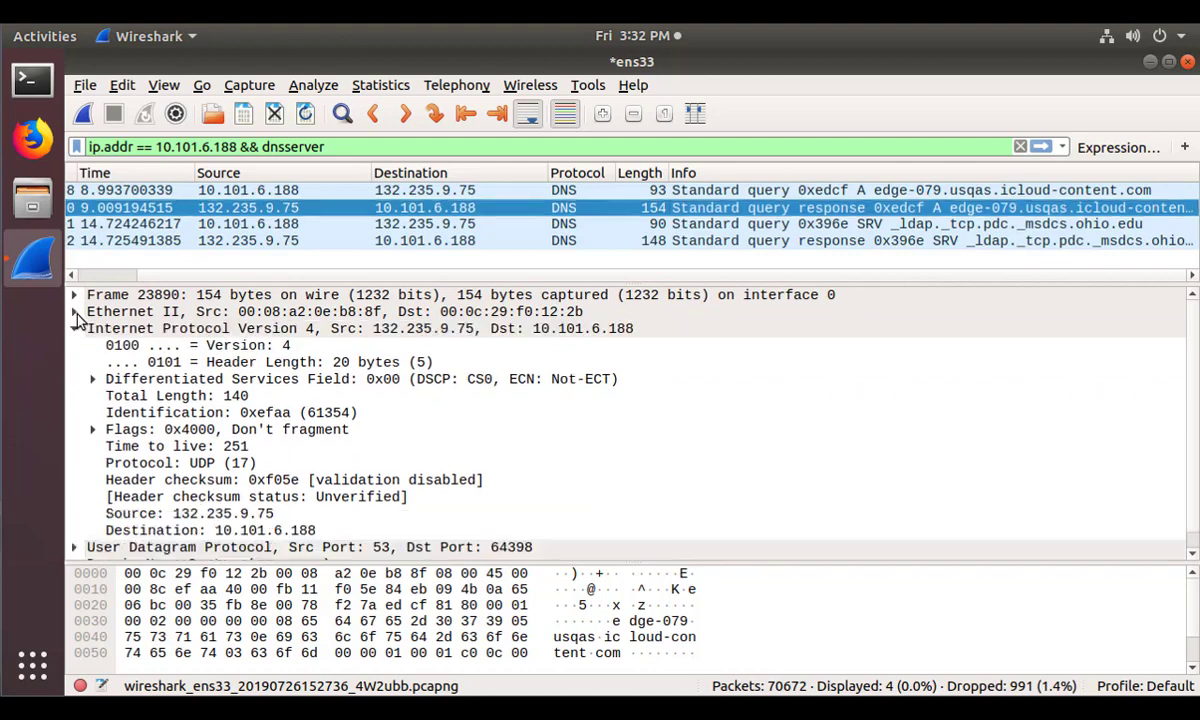
click(75, 330)
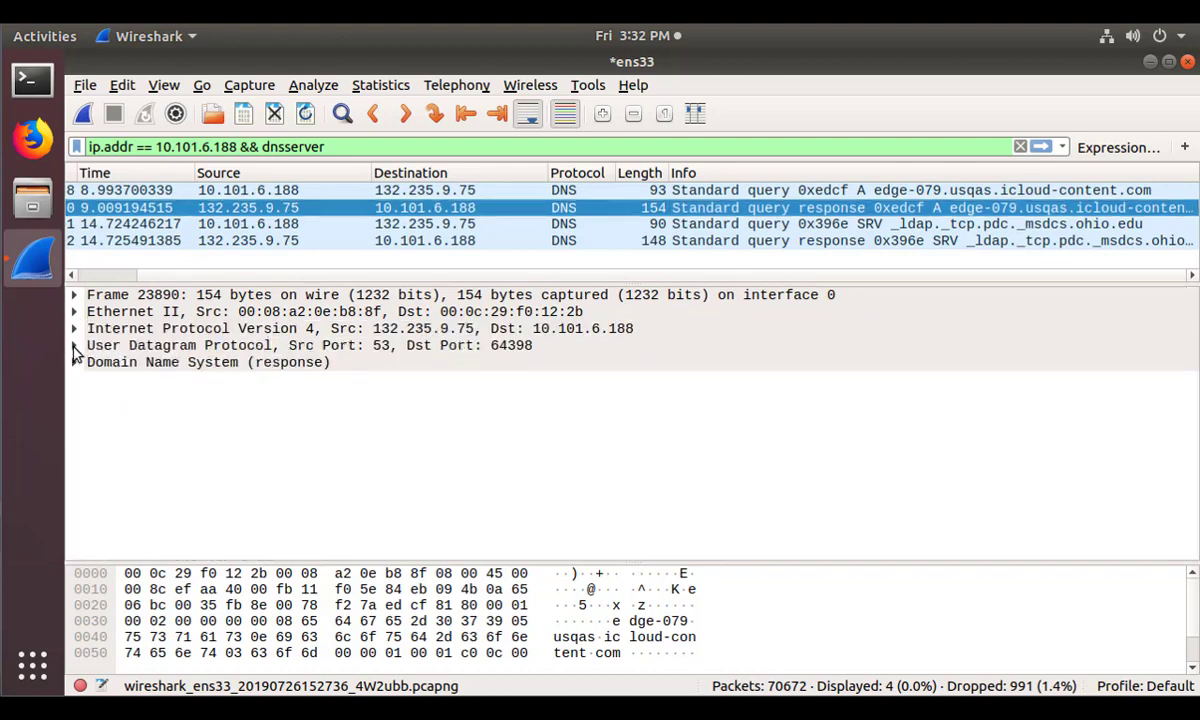
click(73, 362)
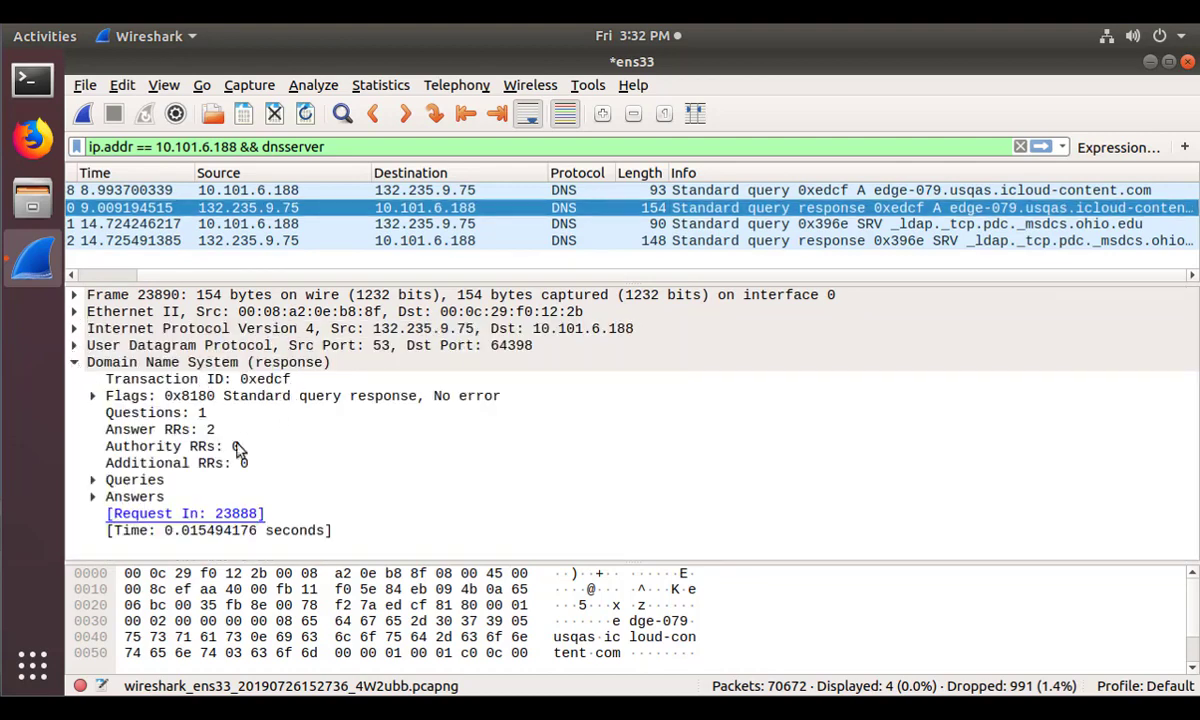
click(93, 480)
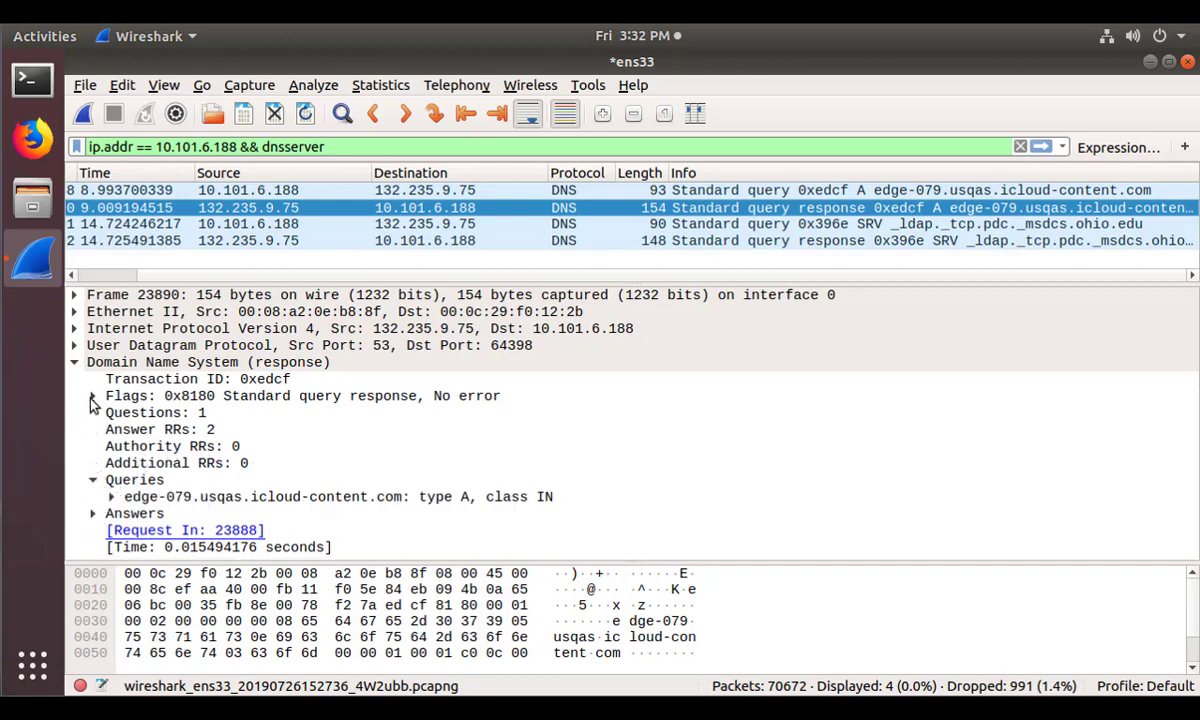
Expand the queried name in query frame 23888, then the response's Answers showing 17.248.143.93.
click(645, 190)
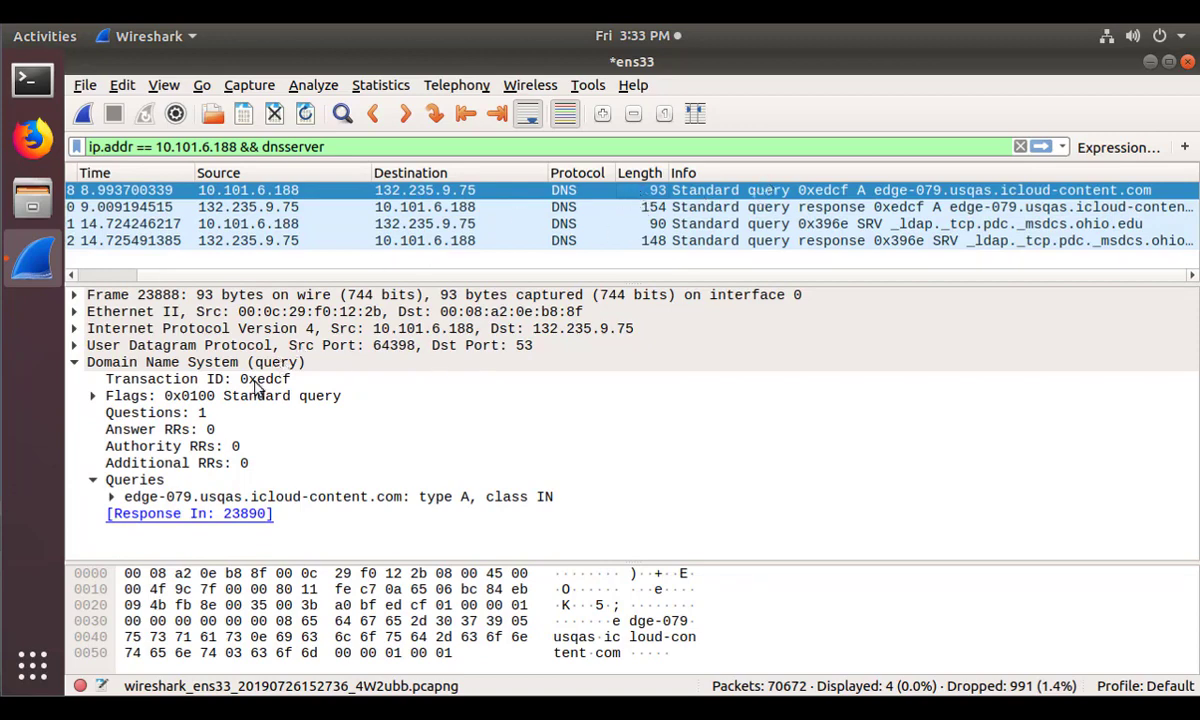
click(111, 496)
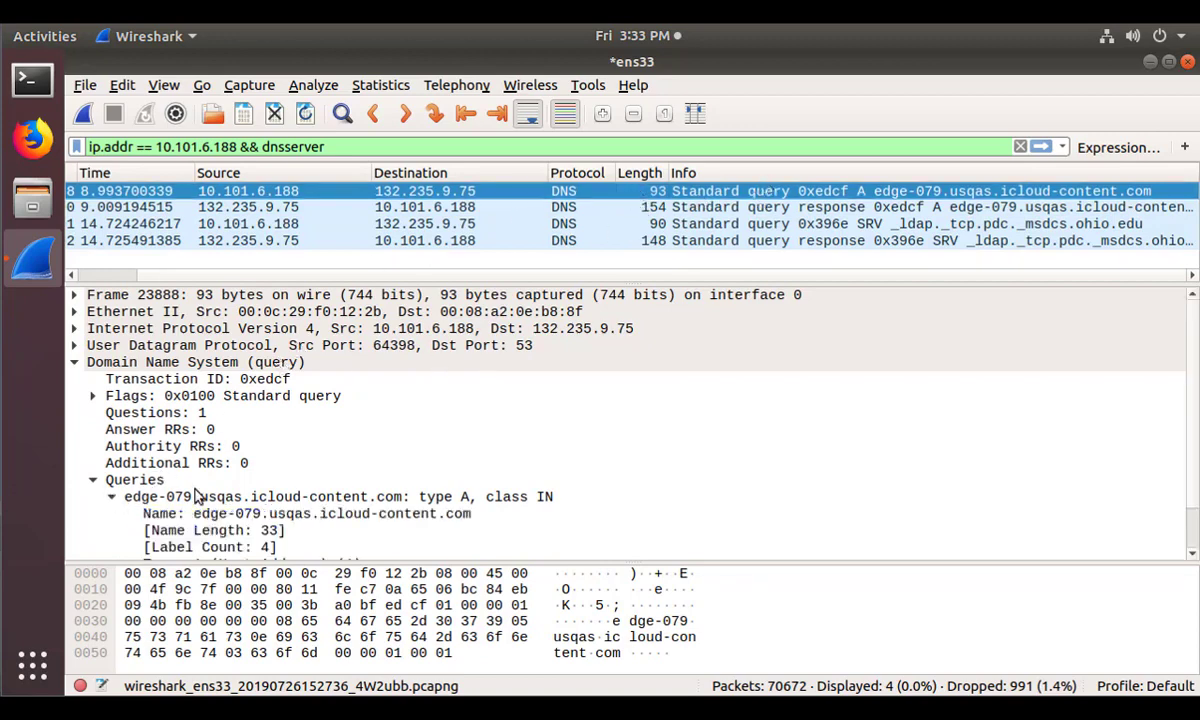
scroll(197, 496, down, 1)
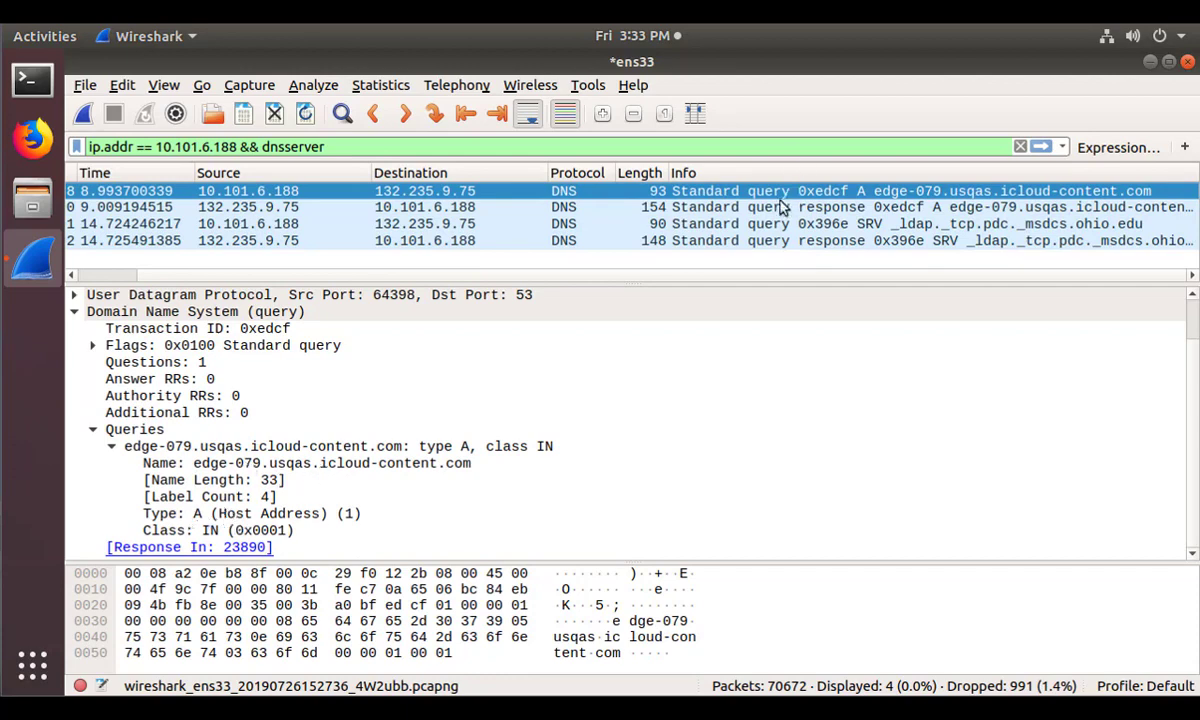
click(736, 206)
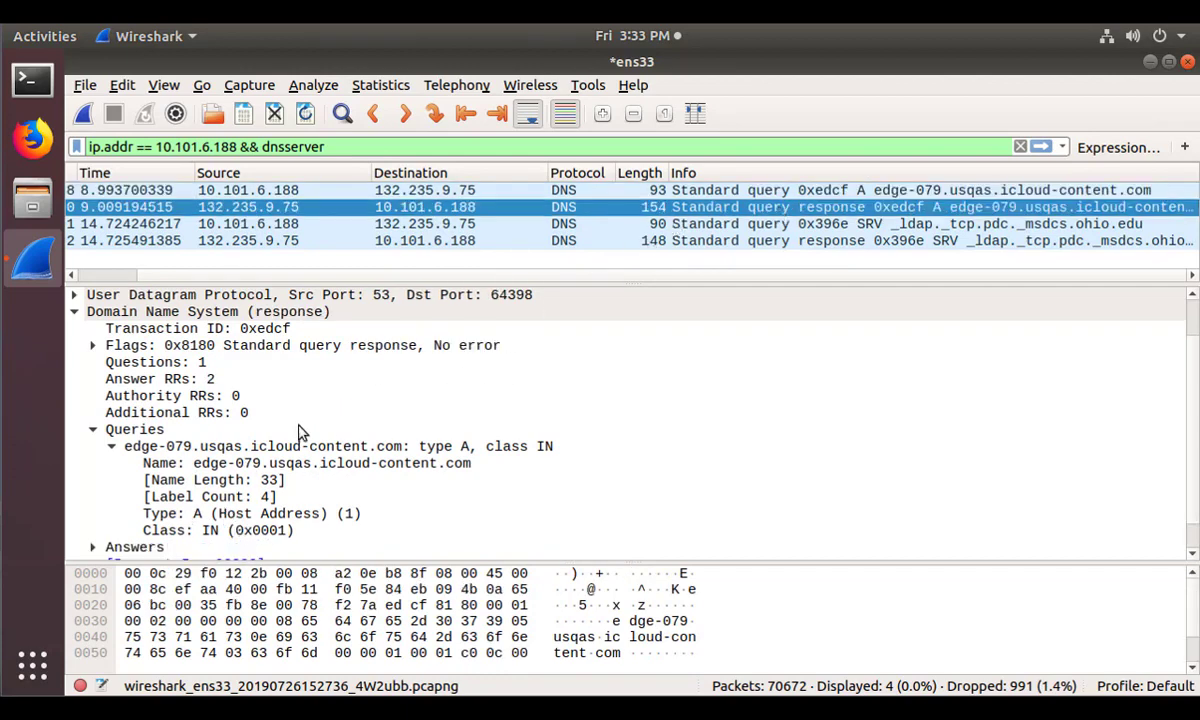
scroll(282, 408, down, 1)
click(96, 515)
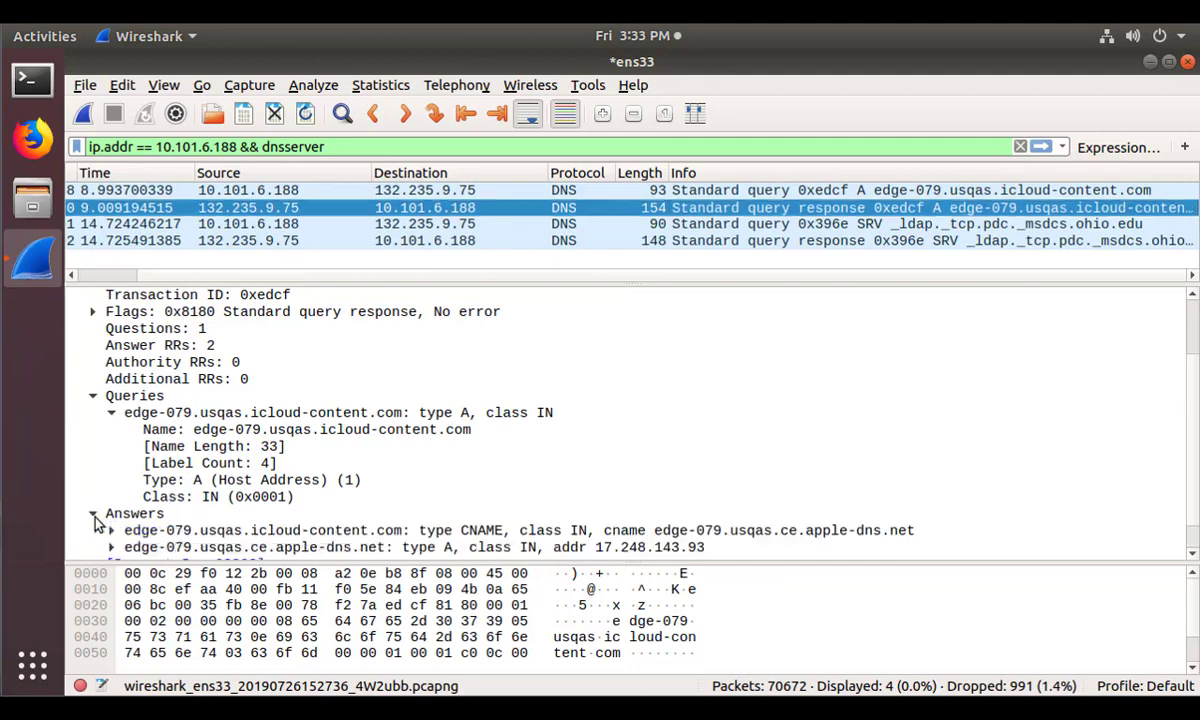
scroll(125, 458, down, 1)
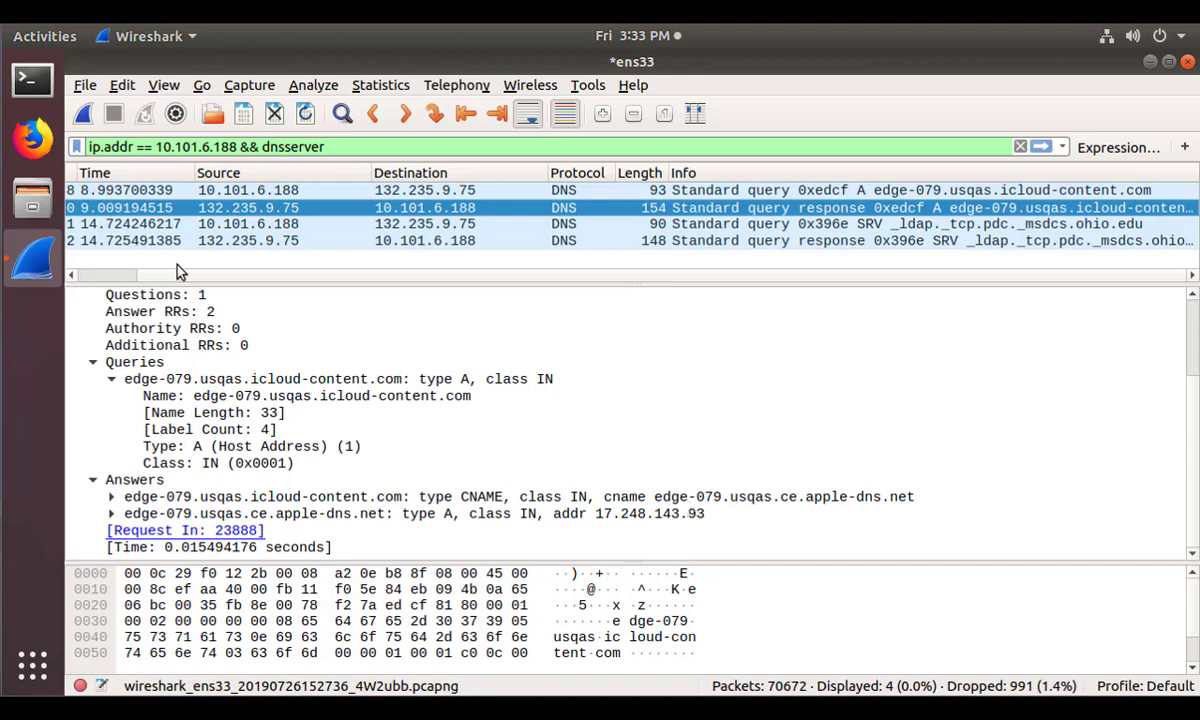
Quit Wireshark without saving the live capture and relaunch it.
click(1187, 62)
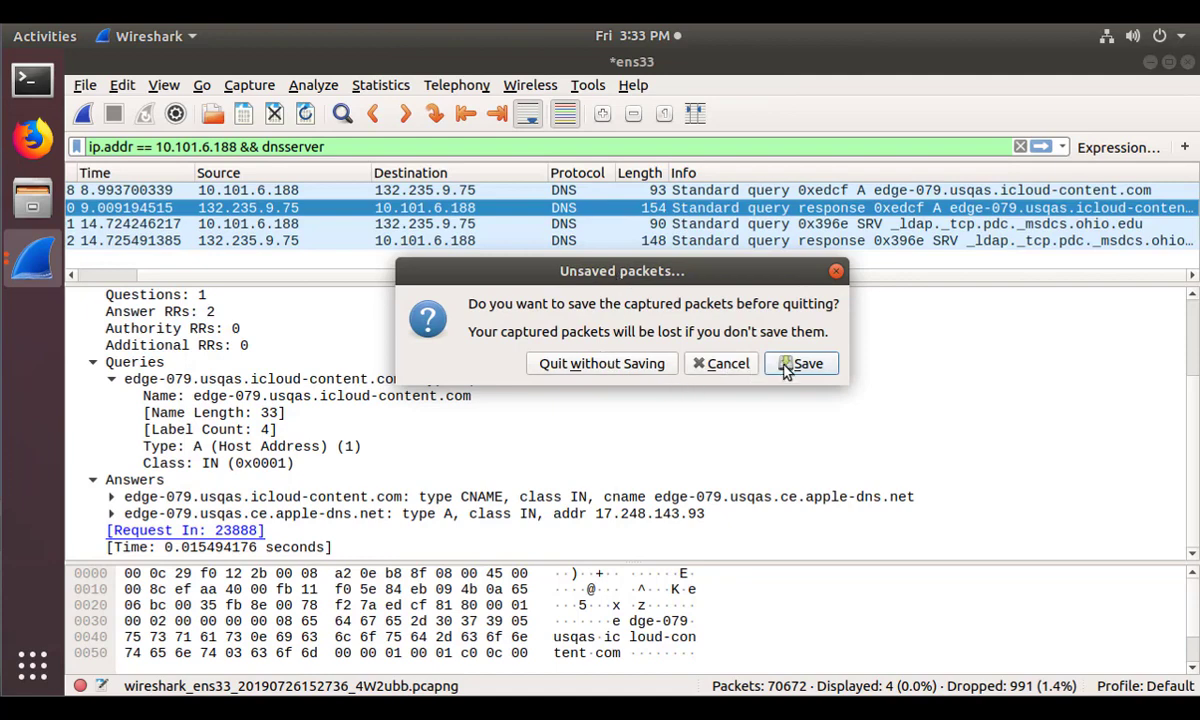
click(602, 367)
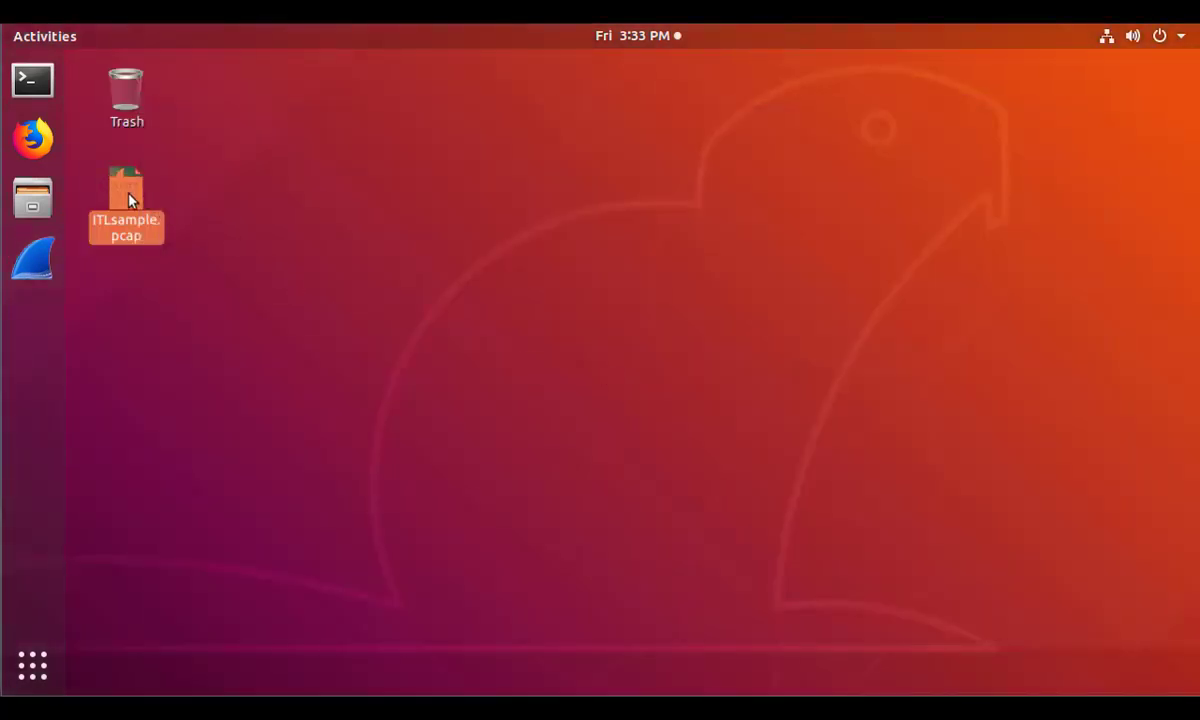
click(35, 262)
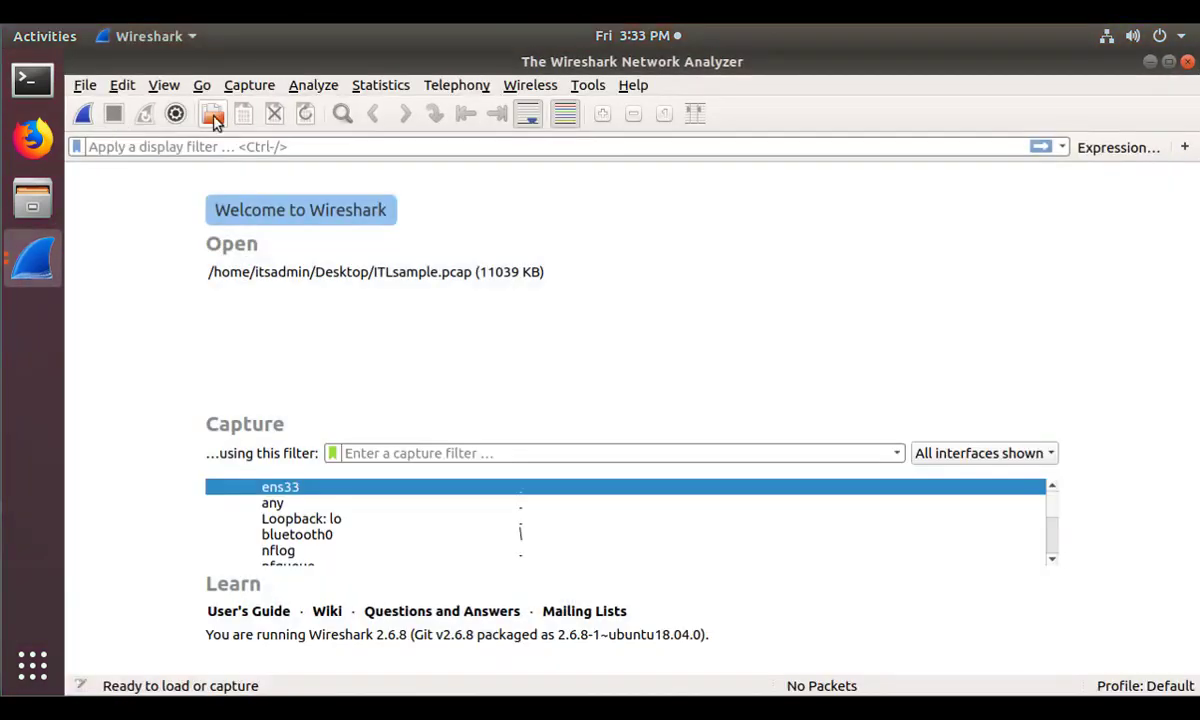
Open ITLsample.pcap (95423 packets) and enlarge the packet list to browse more rows.
click(213, 118)
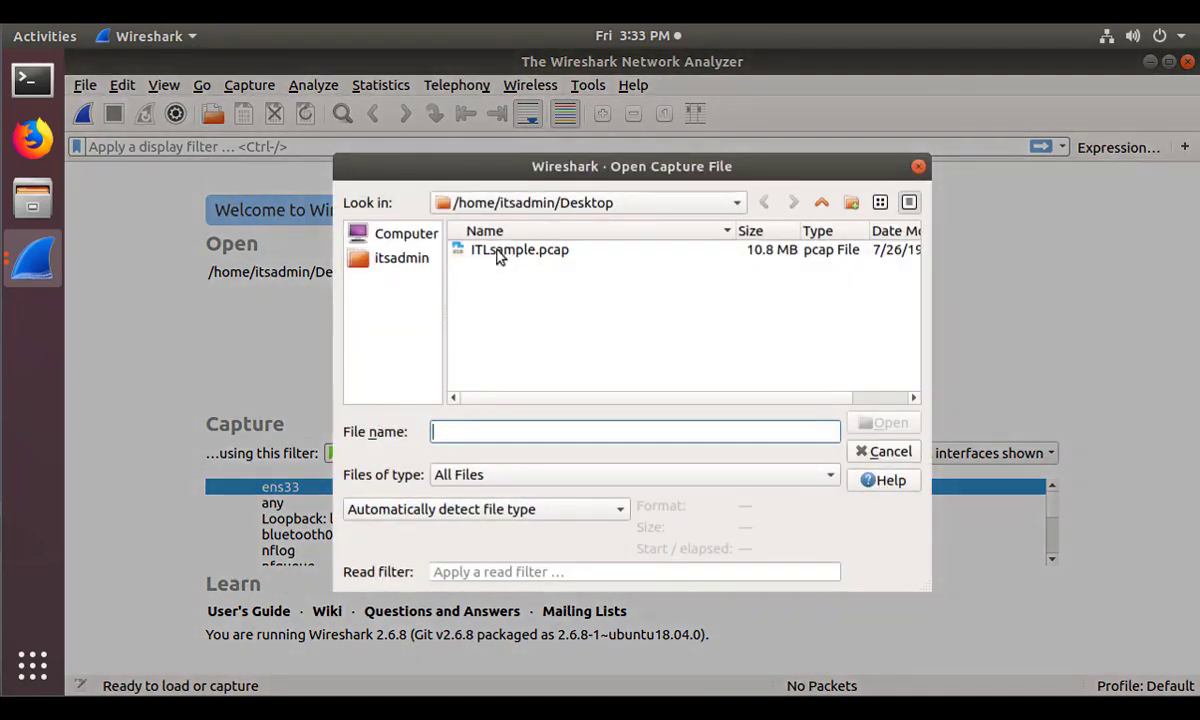
double_click(500, 252)
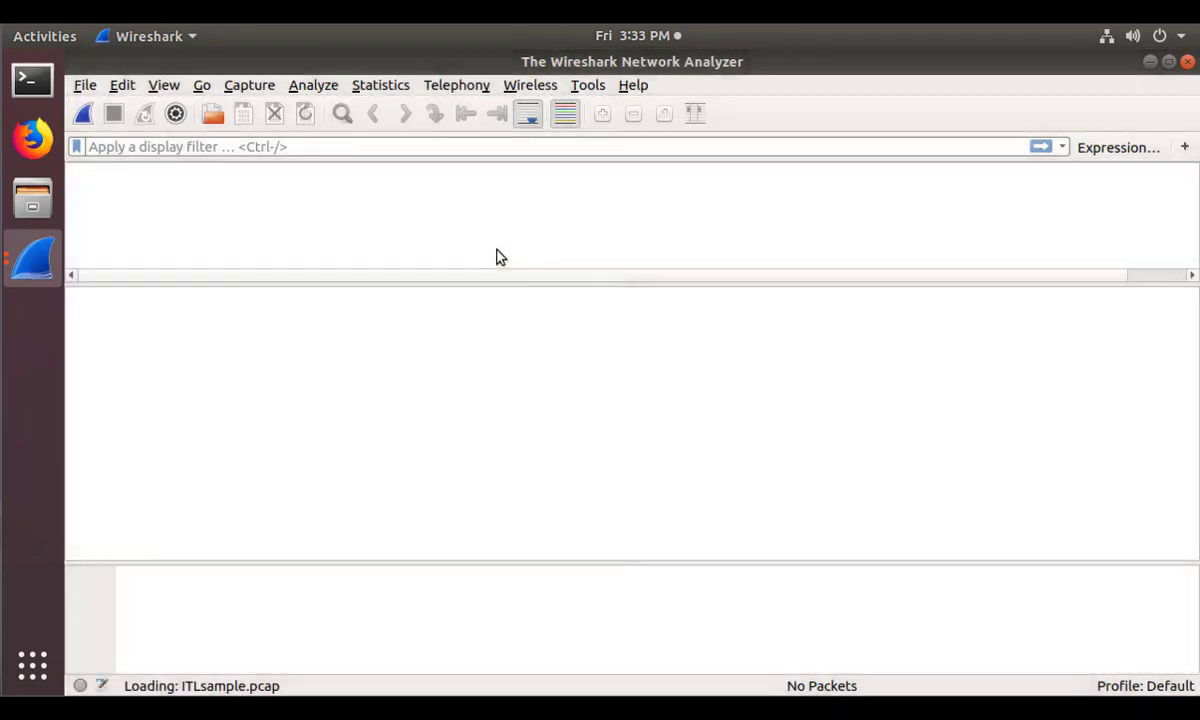
drag(514, 282, 508, 448)
scroll(570, 280, down, 6)
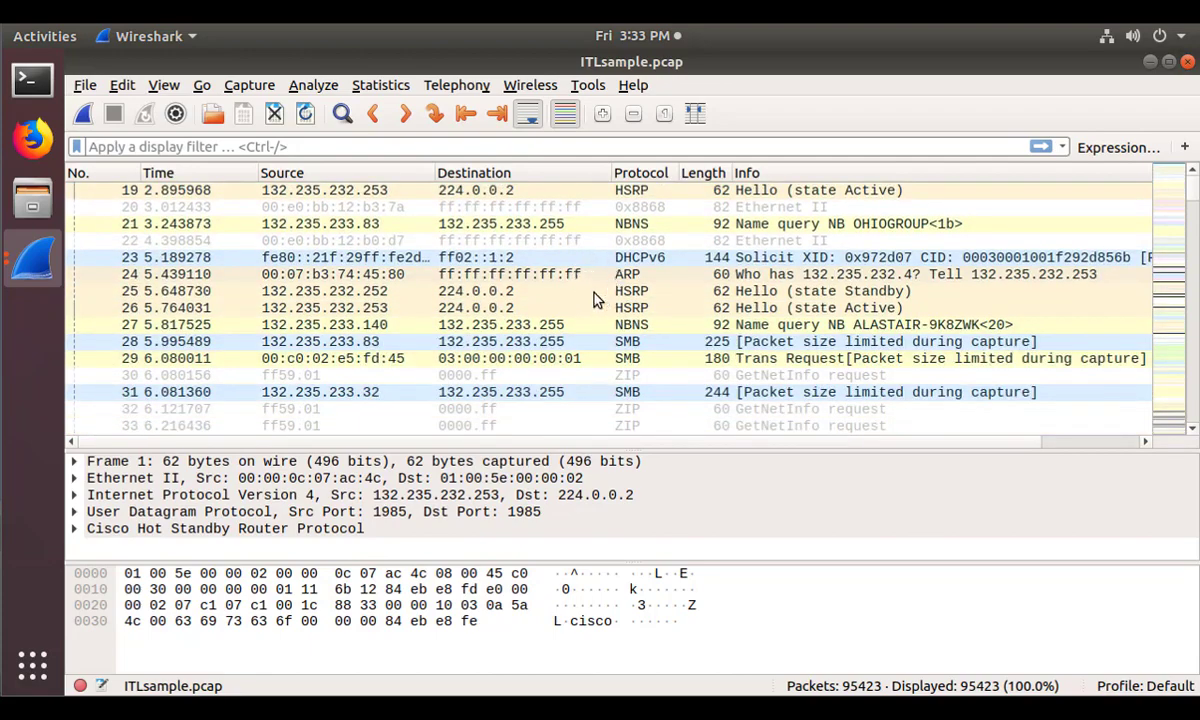
scroll(593, 298, down, 11)
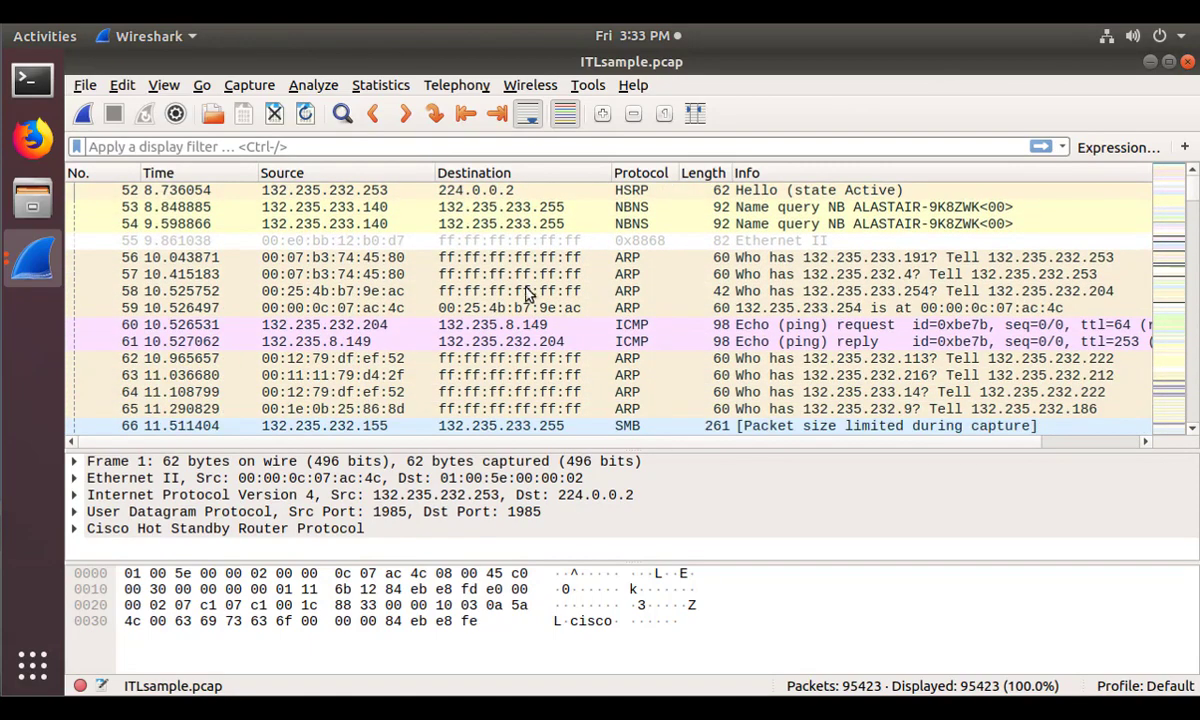
scroll(528, 265, down, 3)
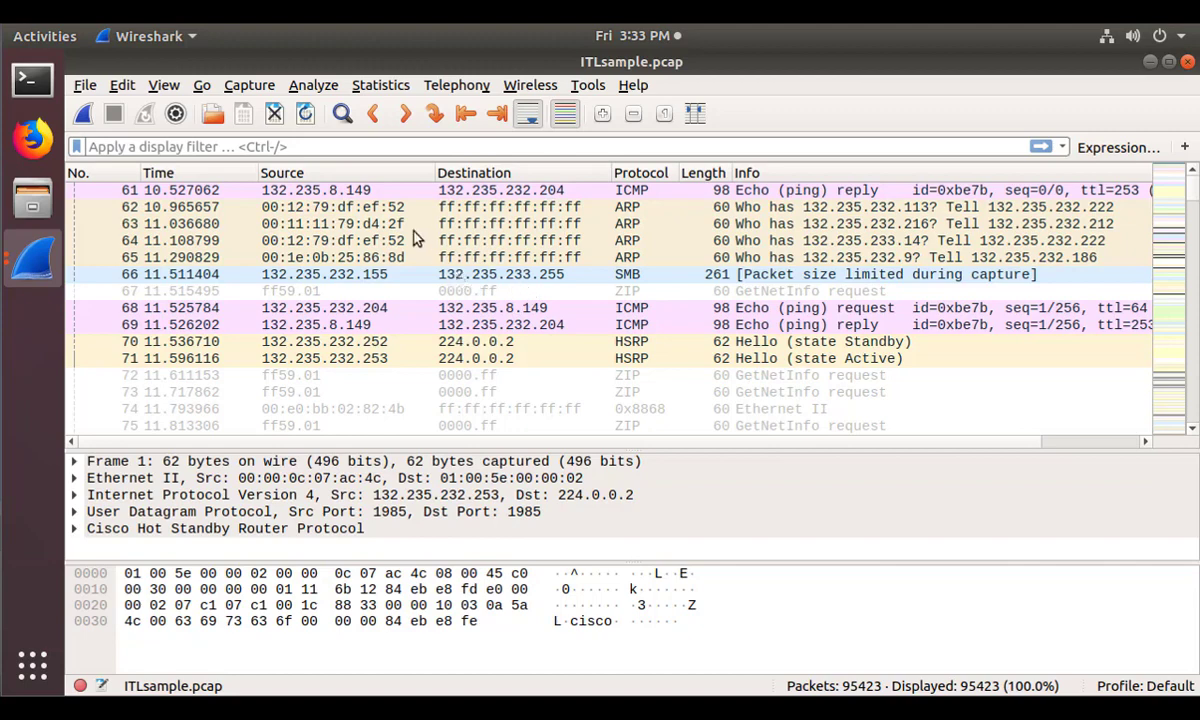
click(262, 148)
text(ip)
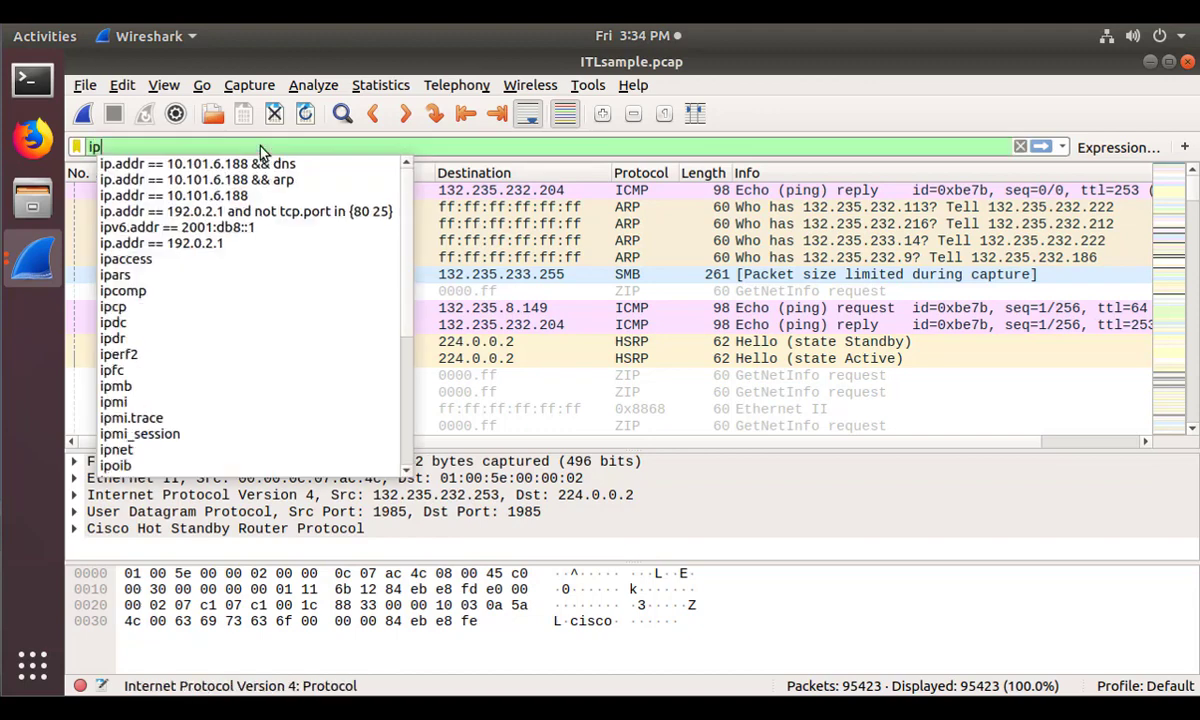
text(.addr )
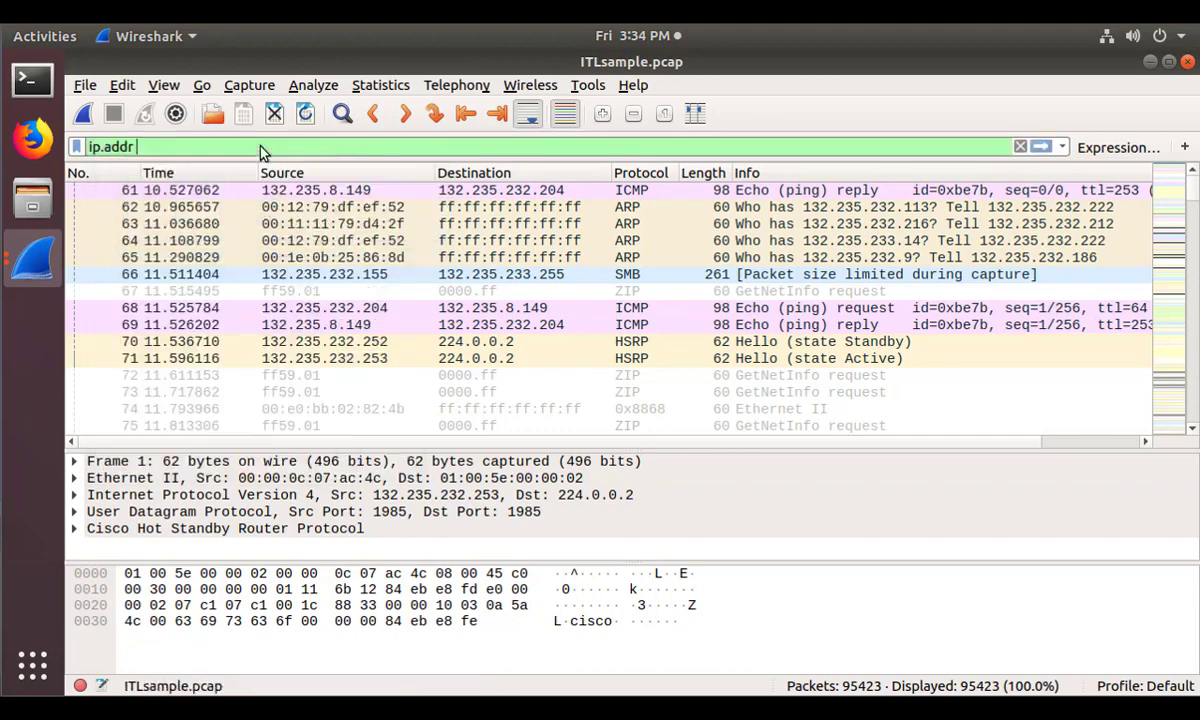
text(== 132)
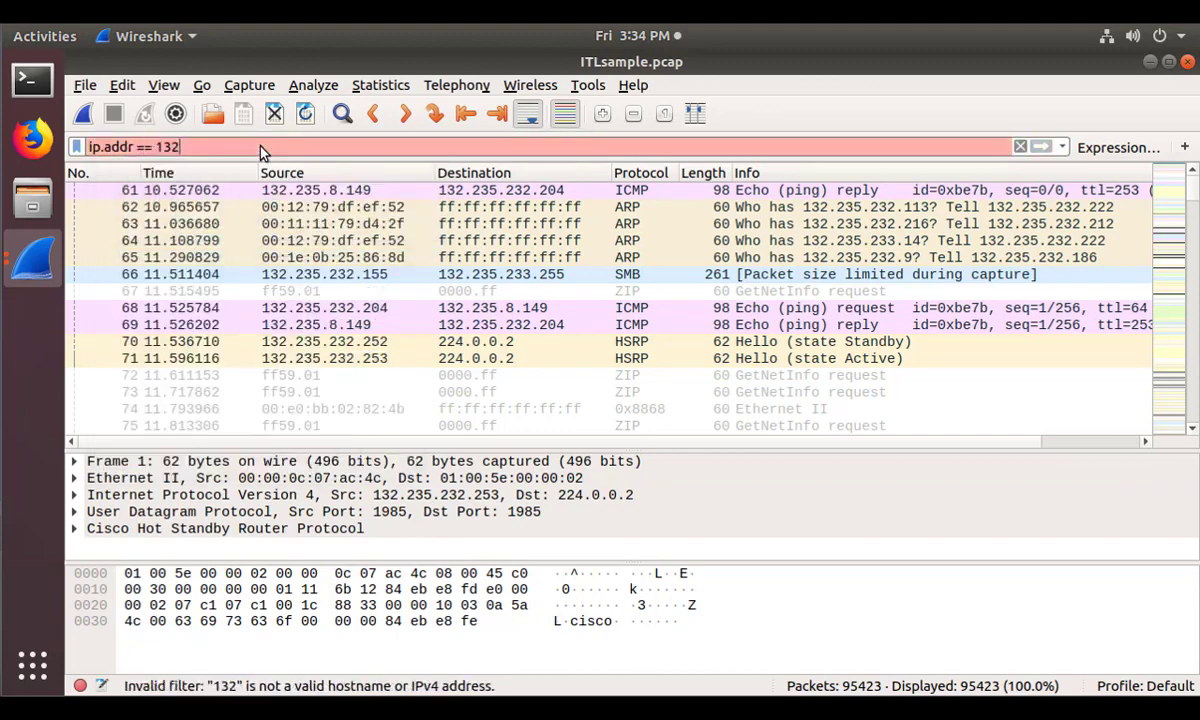
text(.235.2)
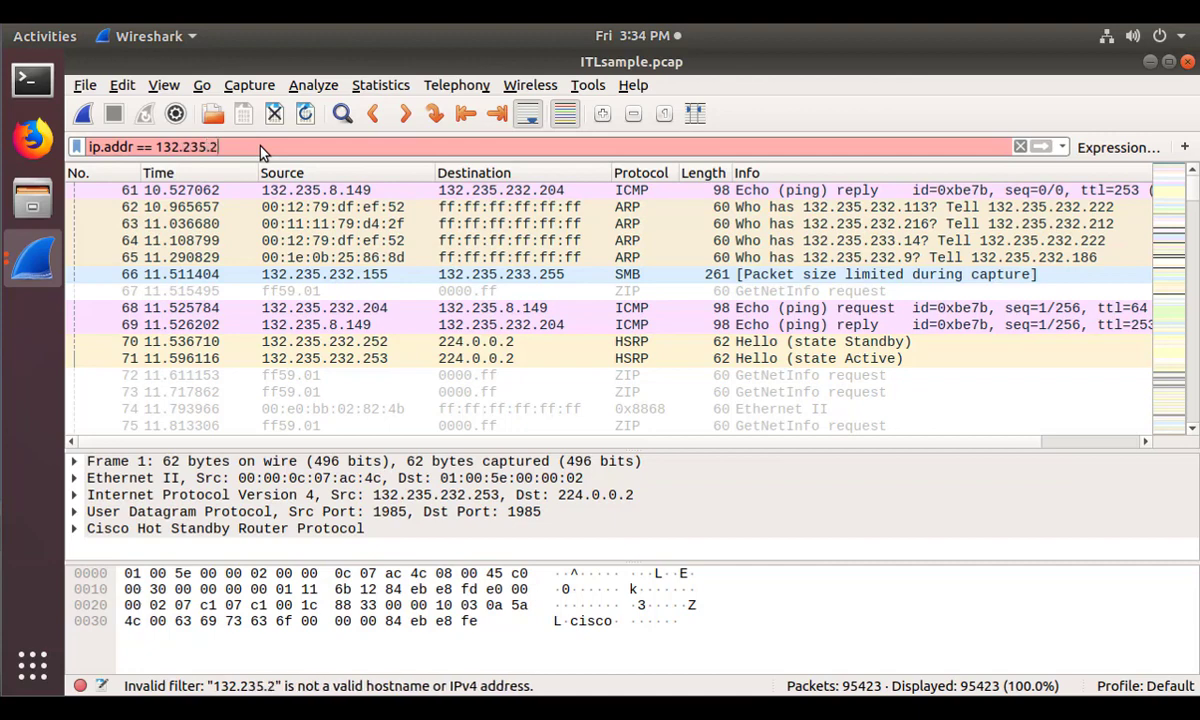
text(33.254)
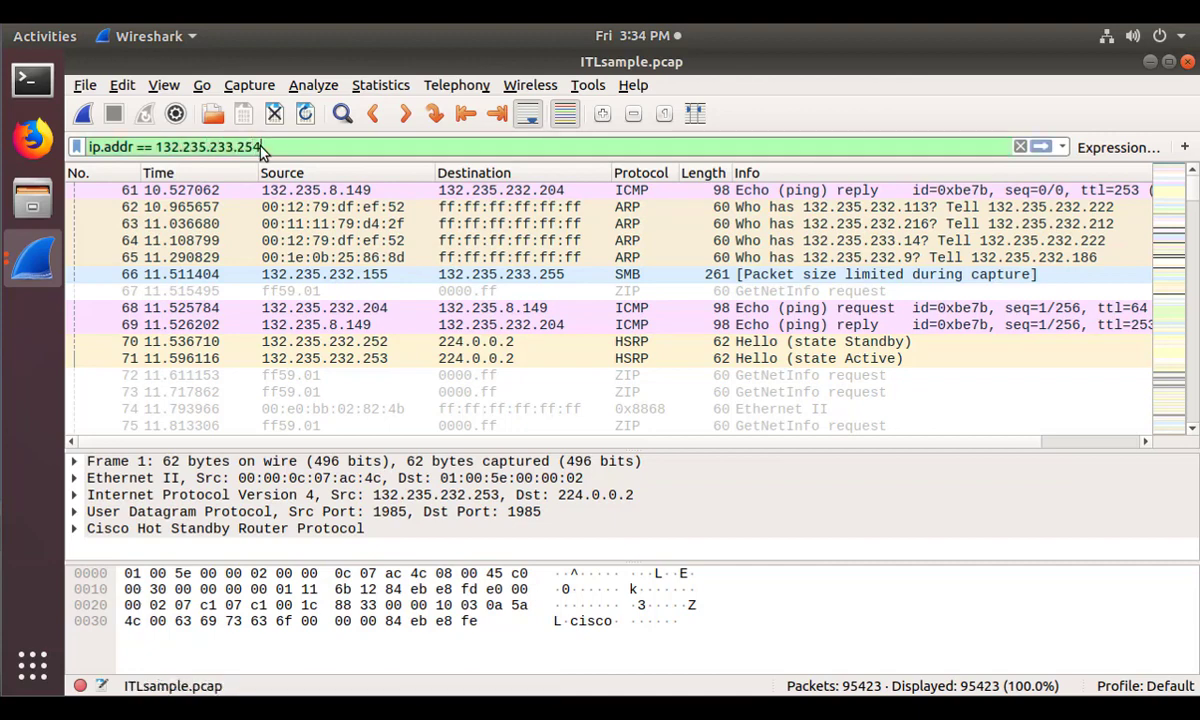
key(Return)
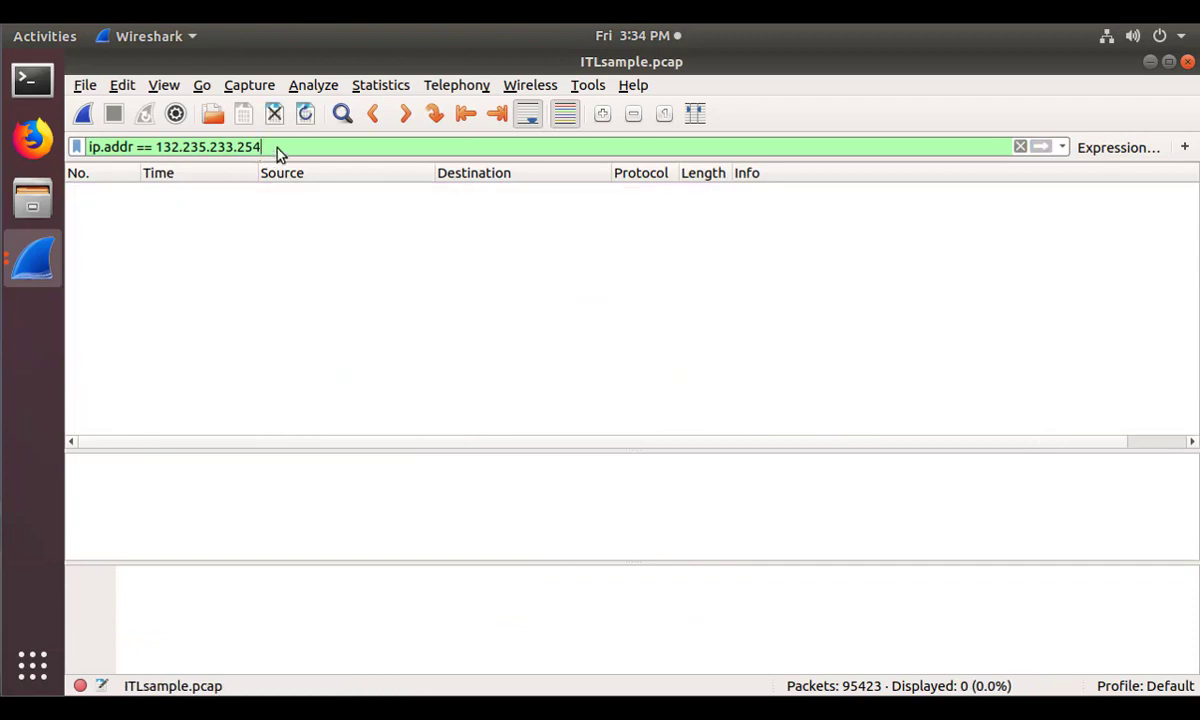
key(Left)
key(Left)
key(Left)
click(277, 147)
key(ctrl+a)
key(BackSpace)
key(Return)
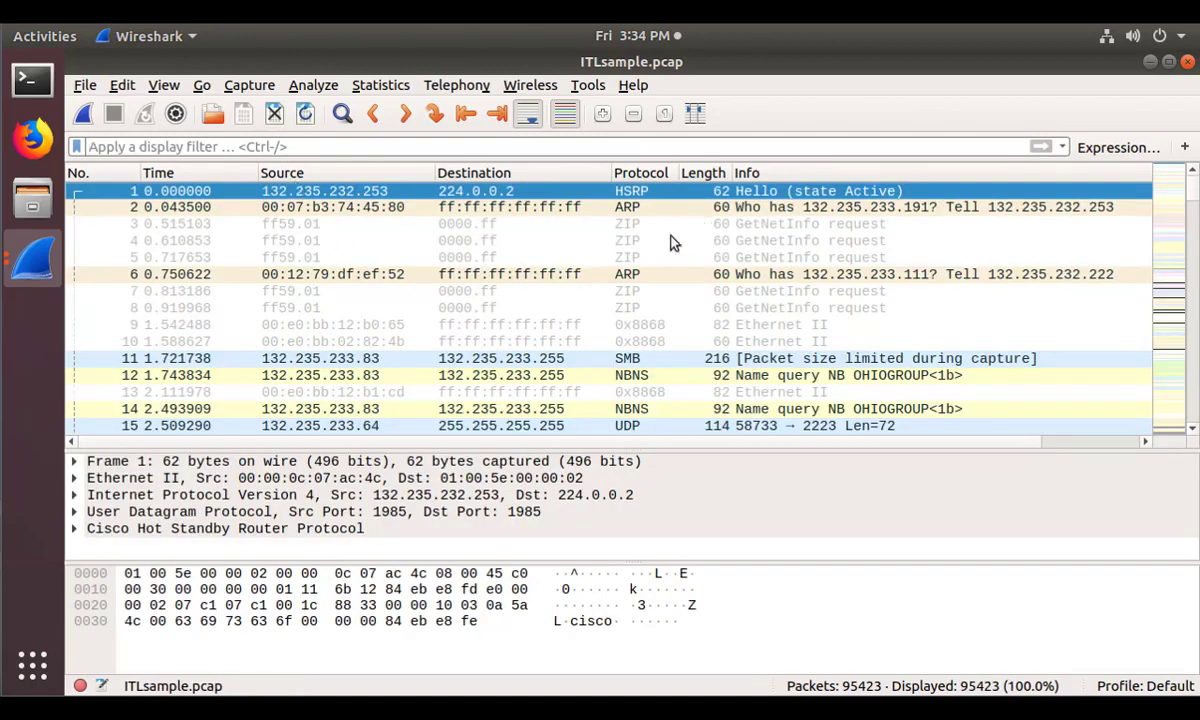
Select packet 58, the 42-byte ARP request asking who has 132.235.233.254.
scroll(585, 270, down, 1)
scroll(585, 270, down, 15)
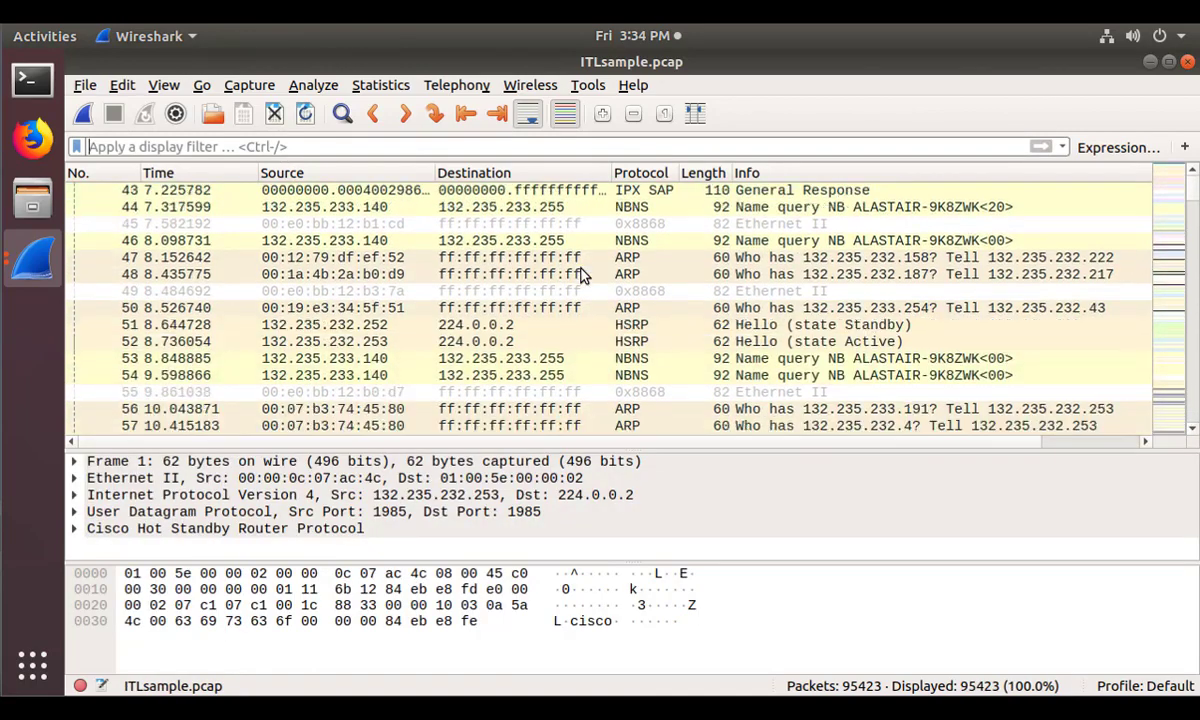
click(166, 343)
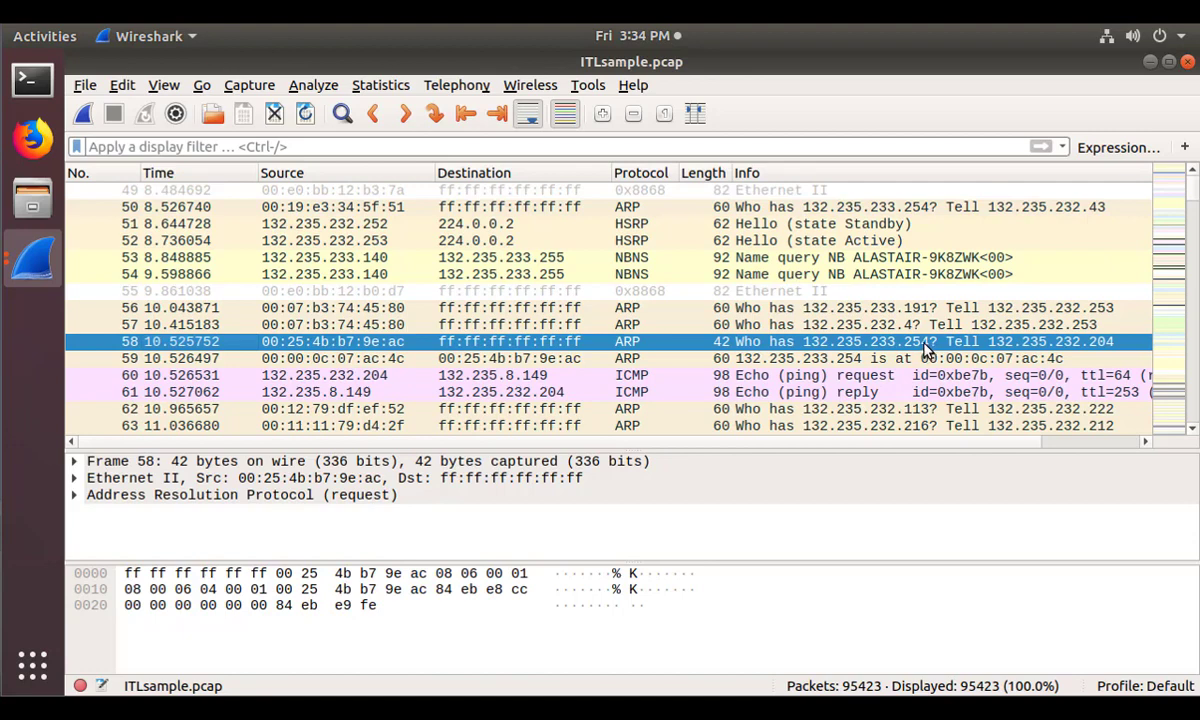
click(462, 148)
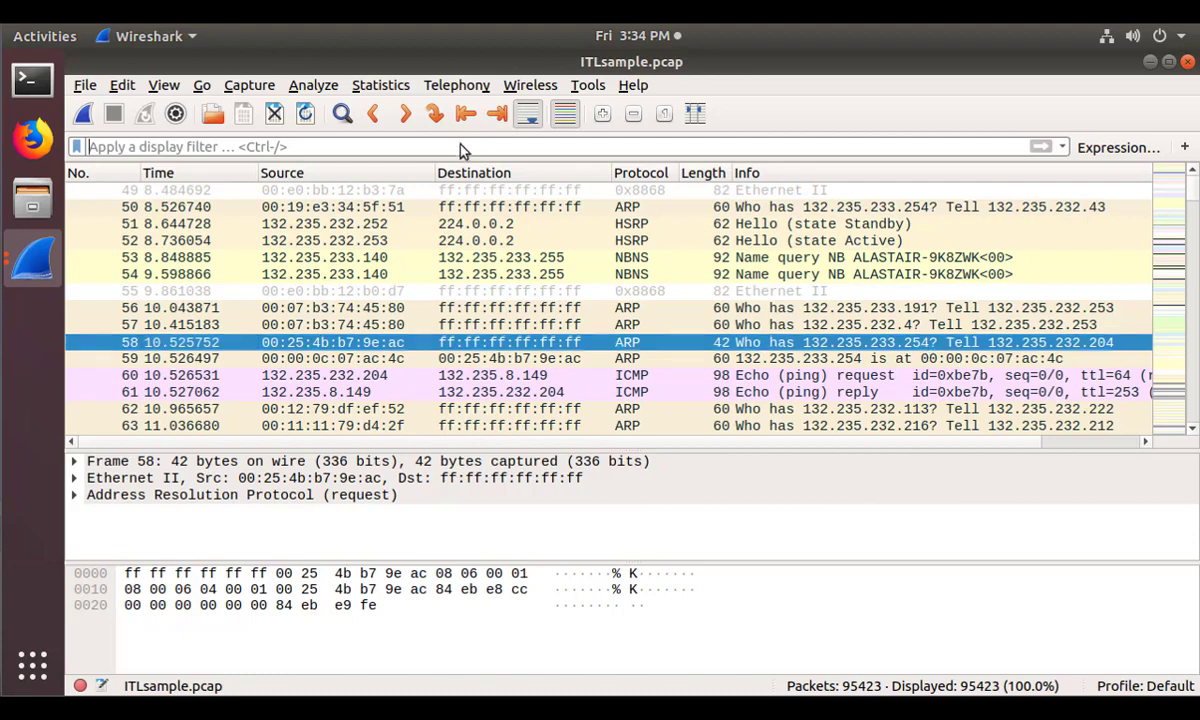
text(arp)
key(Return)
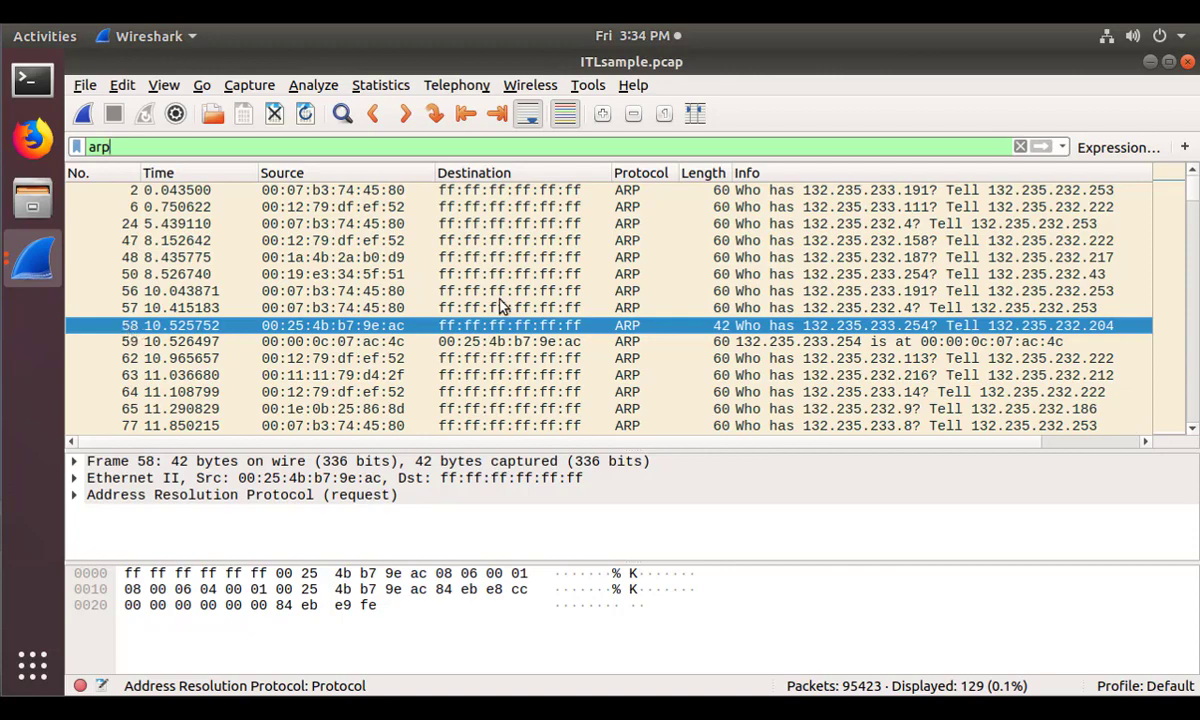
scroll(500, 307, down, 2)
scroll(500, 307, up, 2)
click(1020, 147)
scroll(287, 316, down, 2)
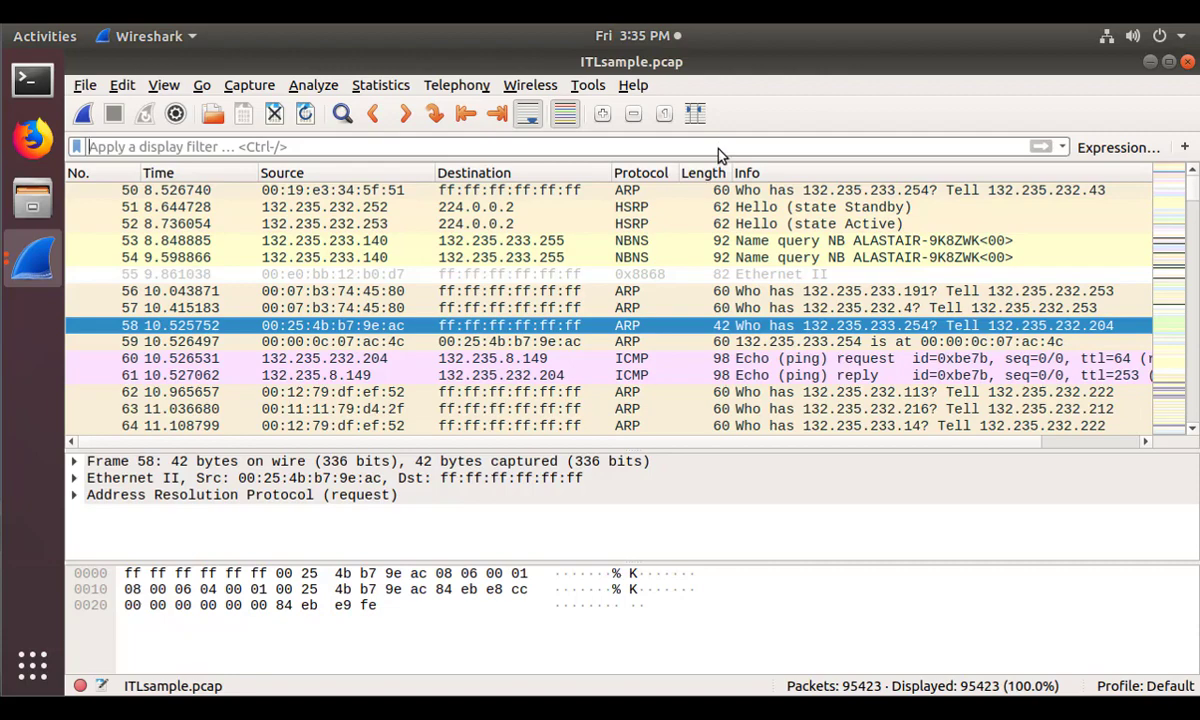
Open the display filter Expression builder and close it without adding anything.
click(1118, 148)
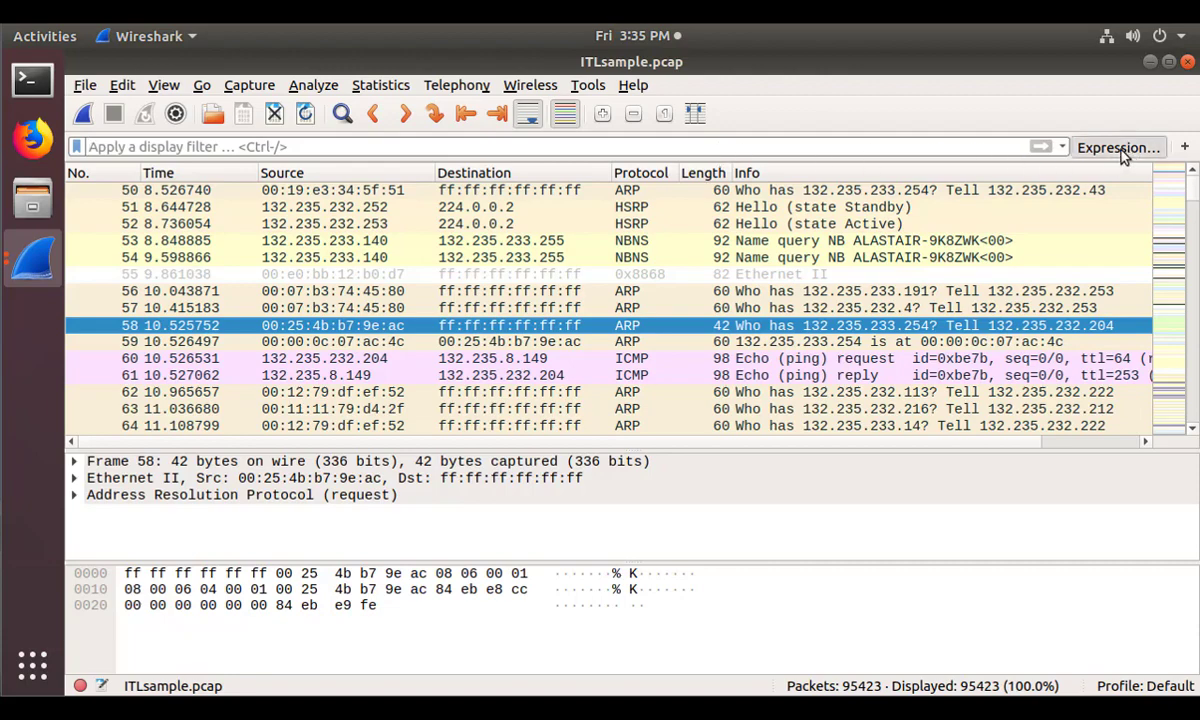
scroll(407, 308, down, 11)
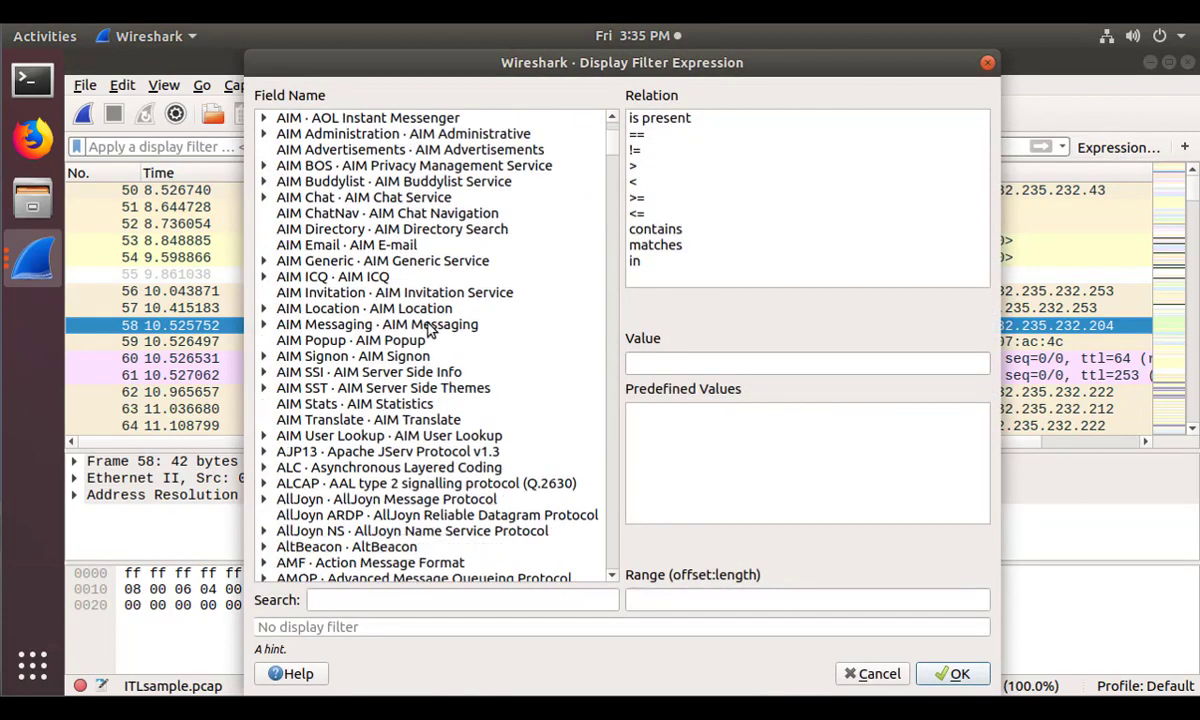
key(Escape)
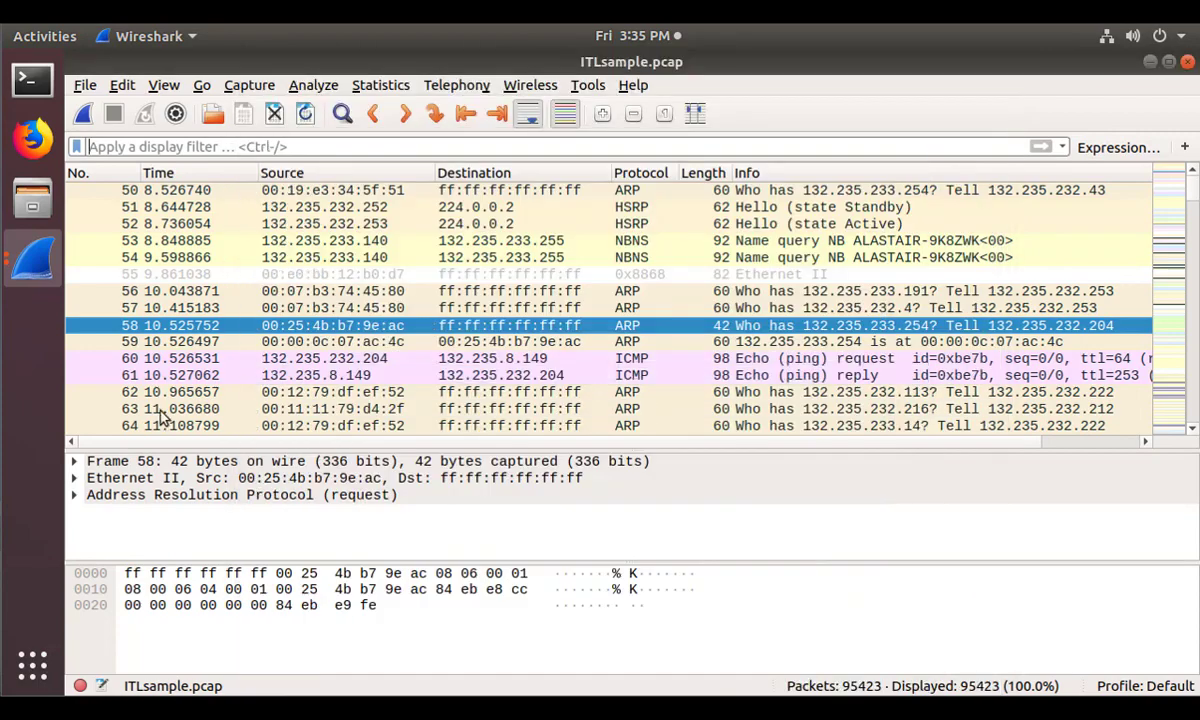
Select packet 111, the SMB broadcast from 132.235.233.89, and expand its IPv4 header.
scroll(418, 388, down, 6)
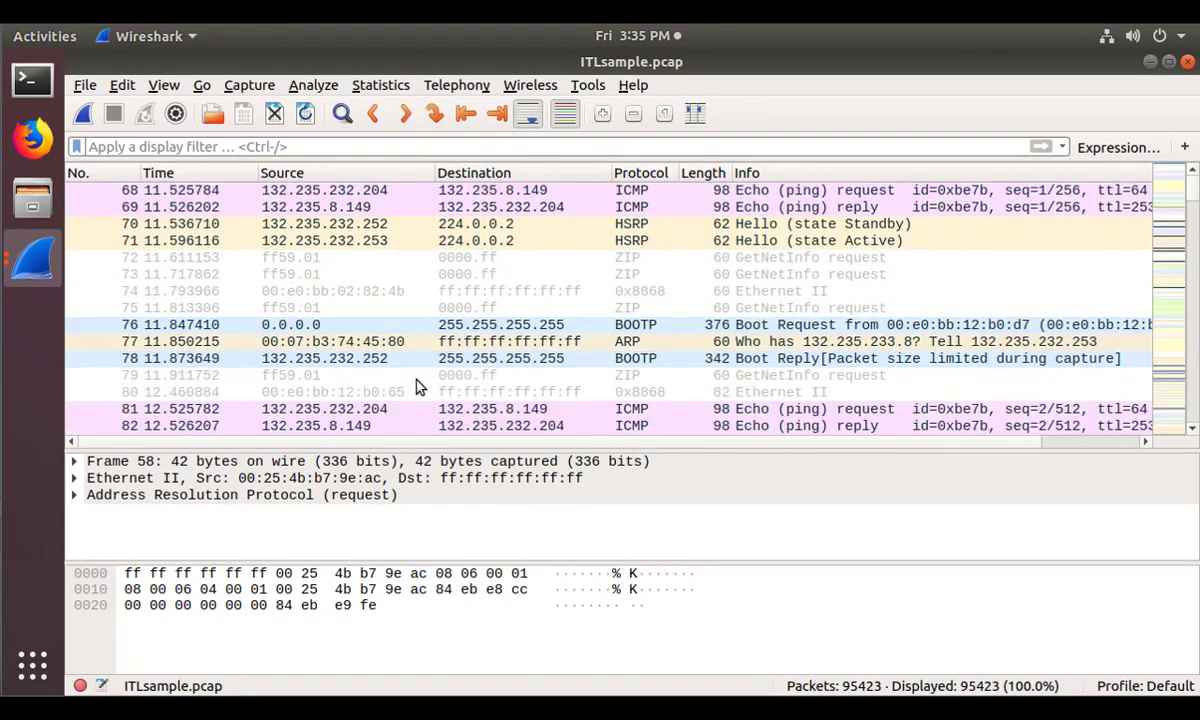
scroll(418, 388, down, 12)
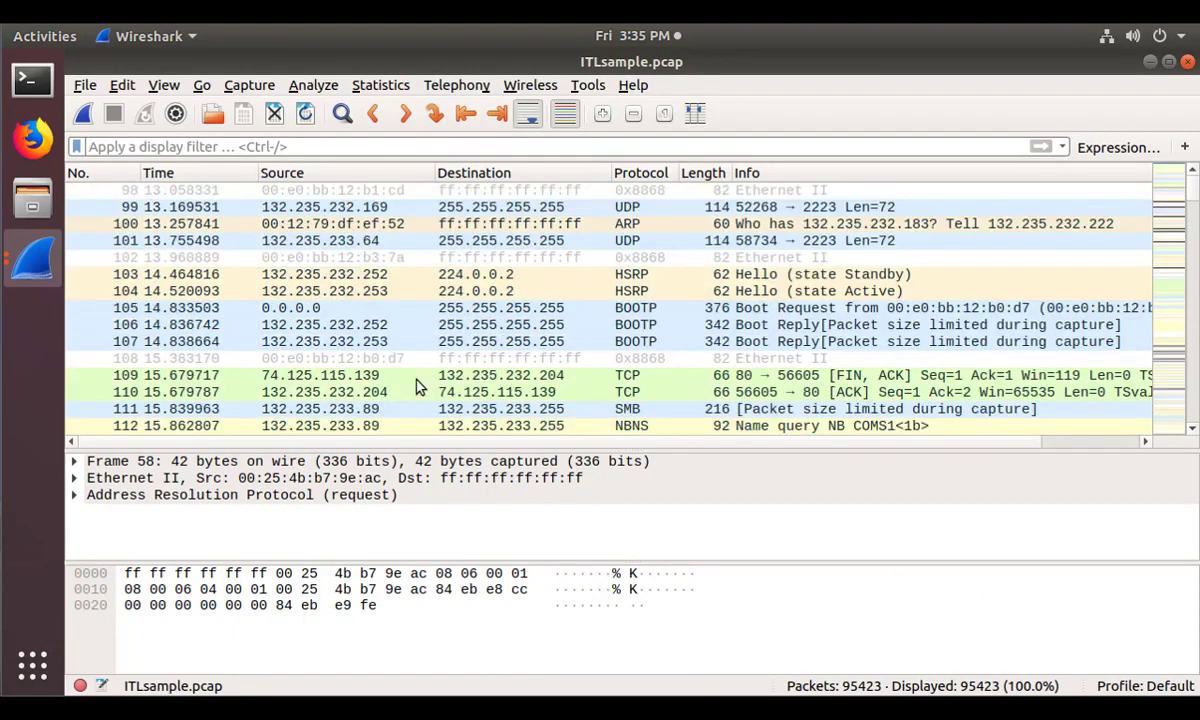
click(416, 306)
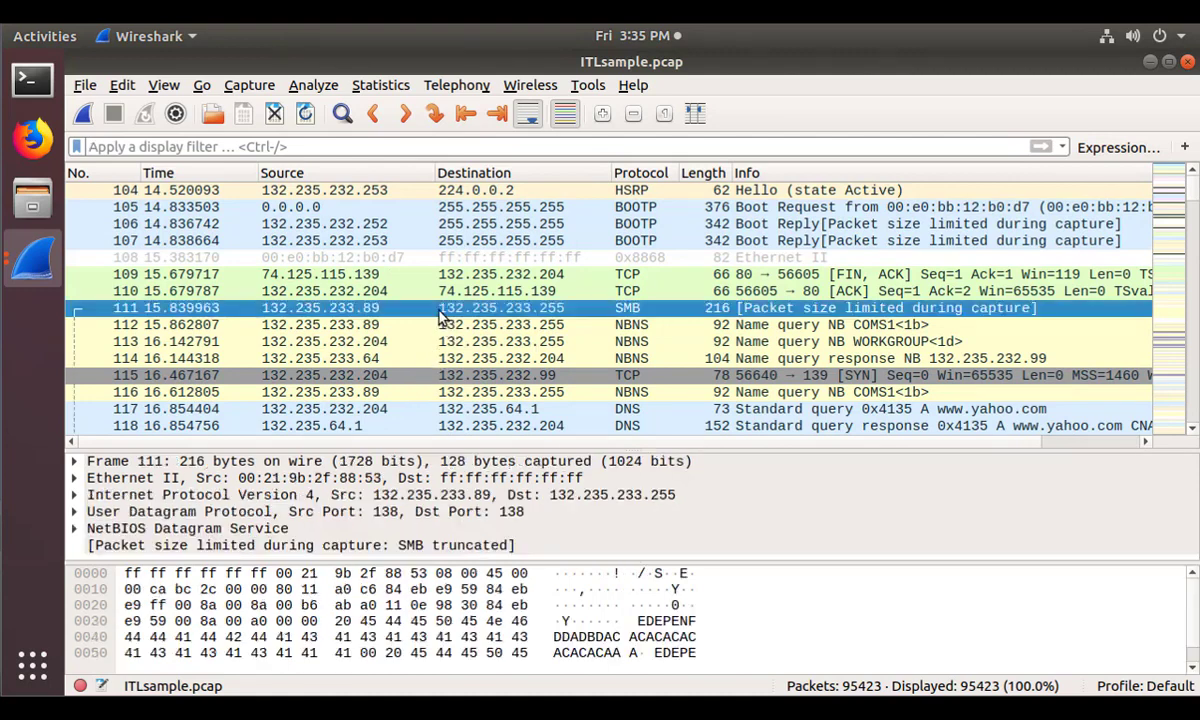
drag(322, 448, 305, 358)
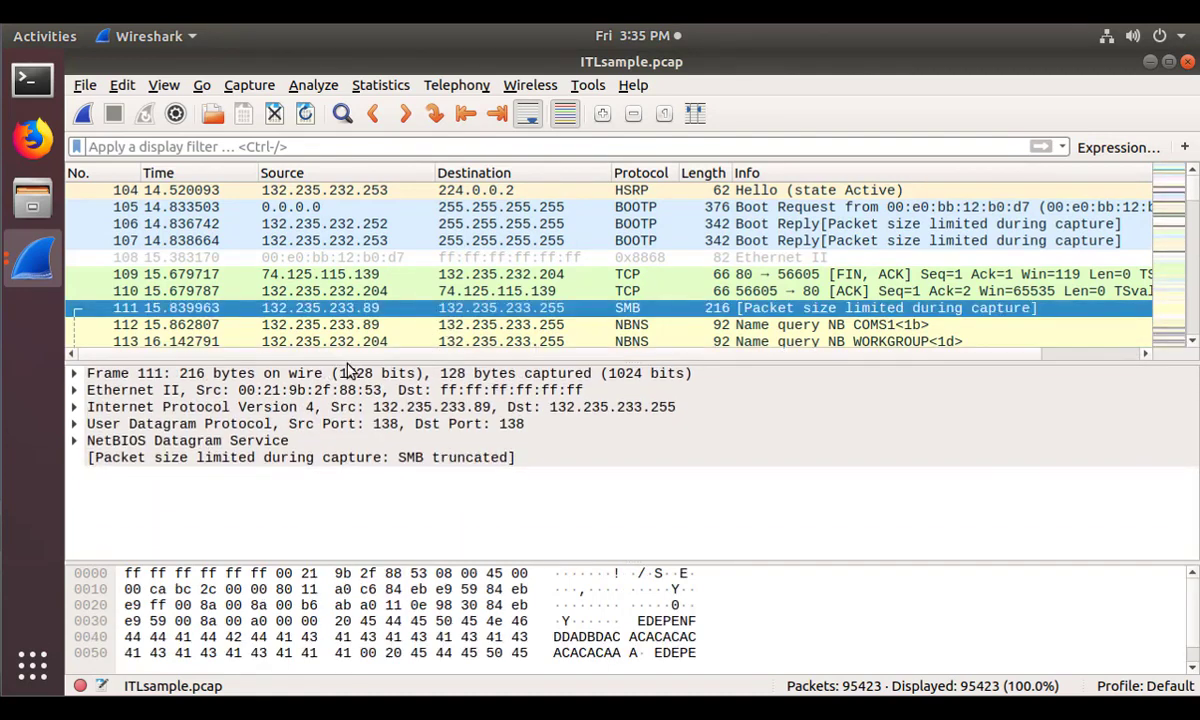
click(74, 407)
click(201, 410)
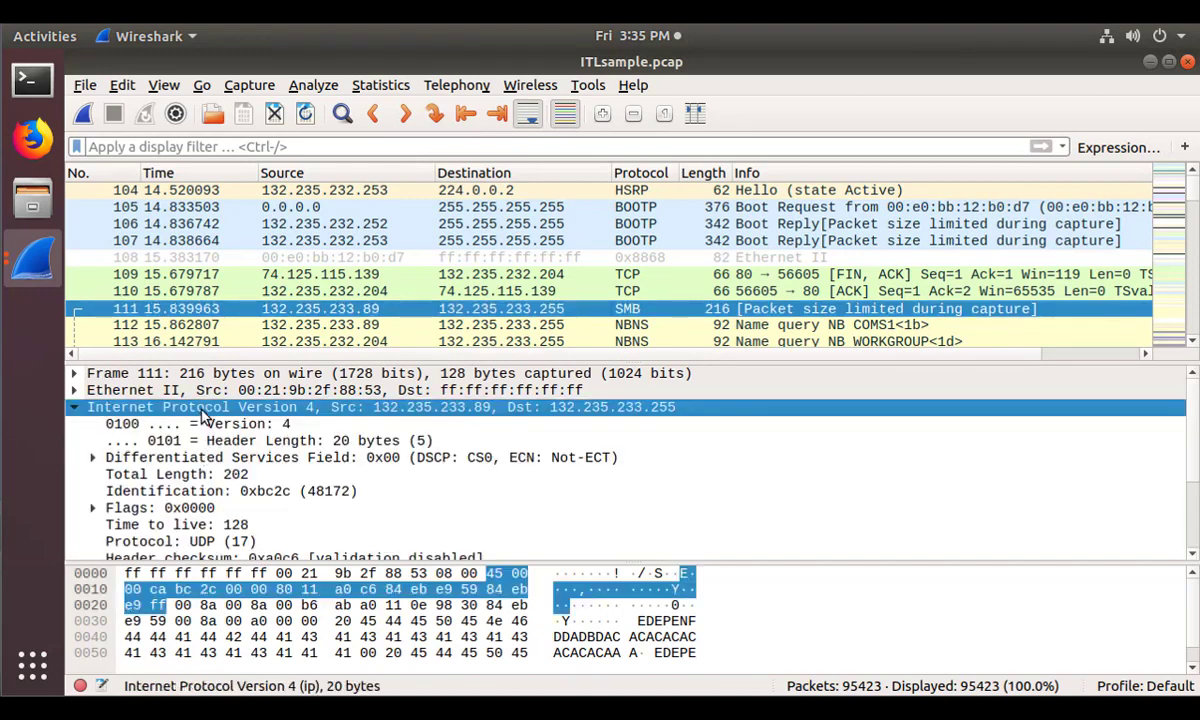
Apply the Internet Protocol Version 4 layer as the display filter 'ip', leaving 94979 packets.
right_click(201, 415)
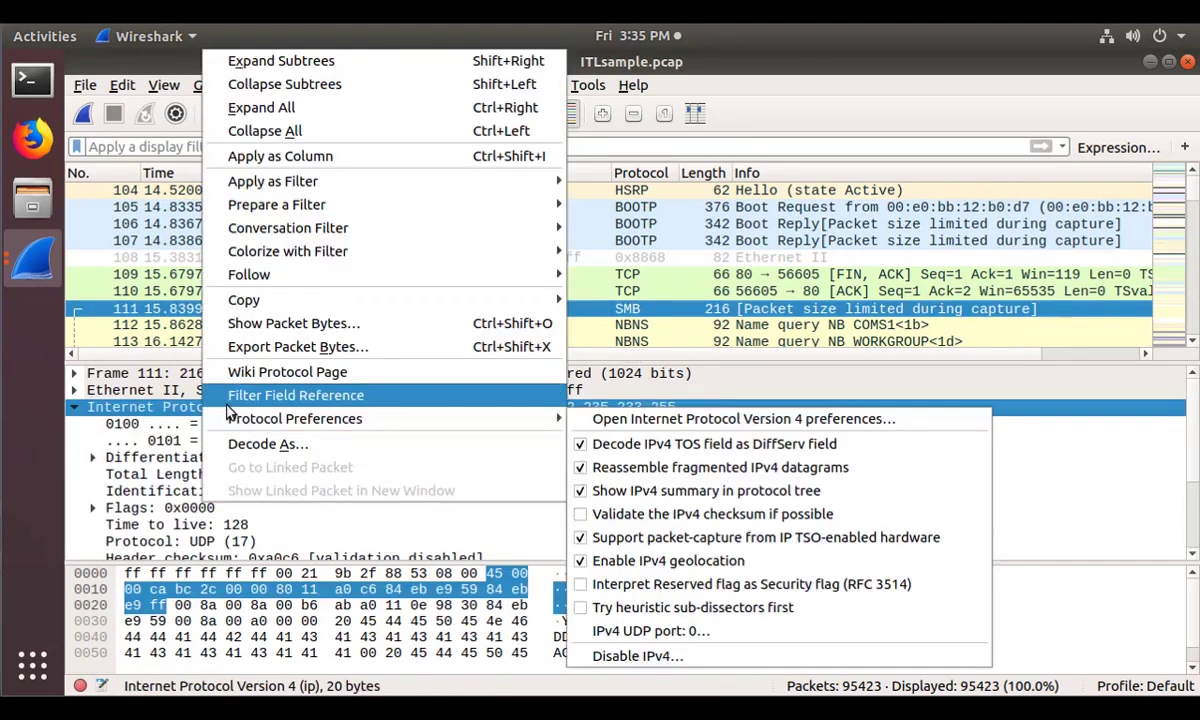
mouse_move(263, 188)
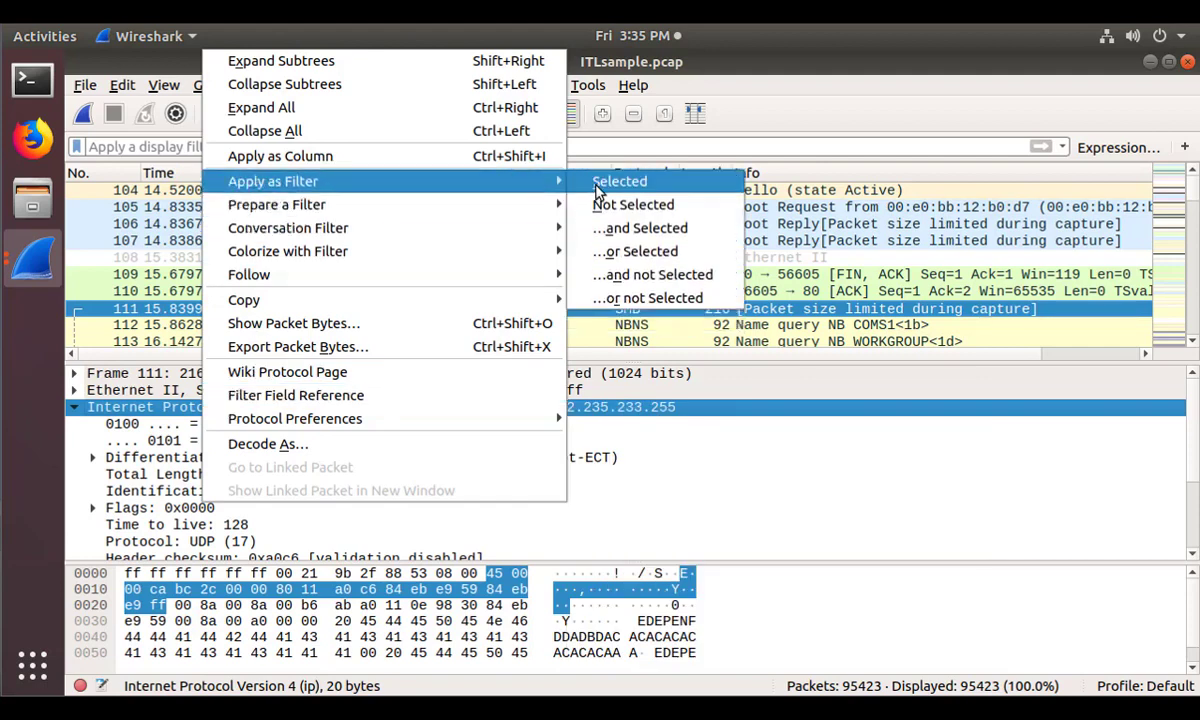
click(597, 185)
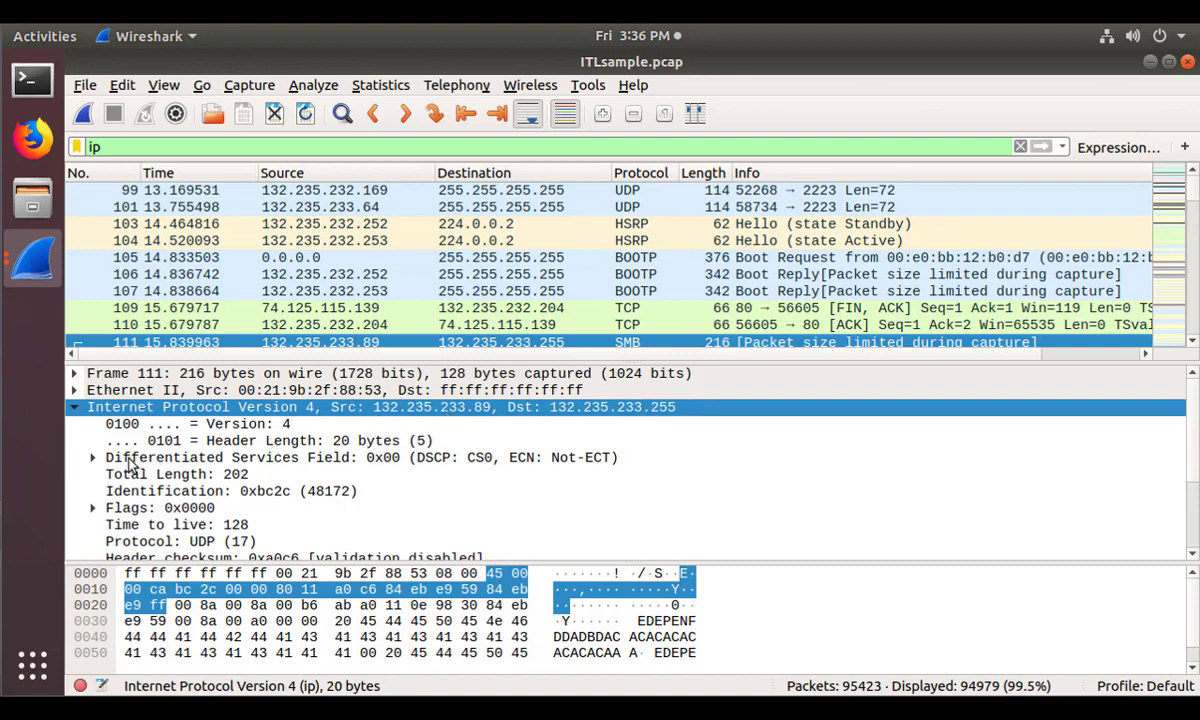
scroll(213, 495, down, 2)
scroll(214, 490, up, 1)
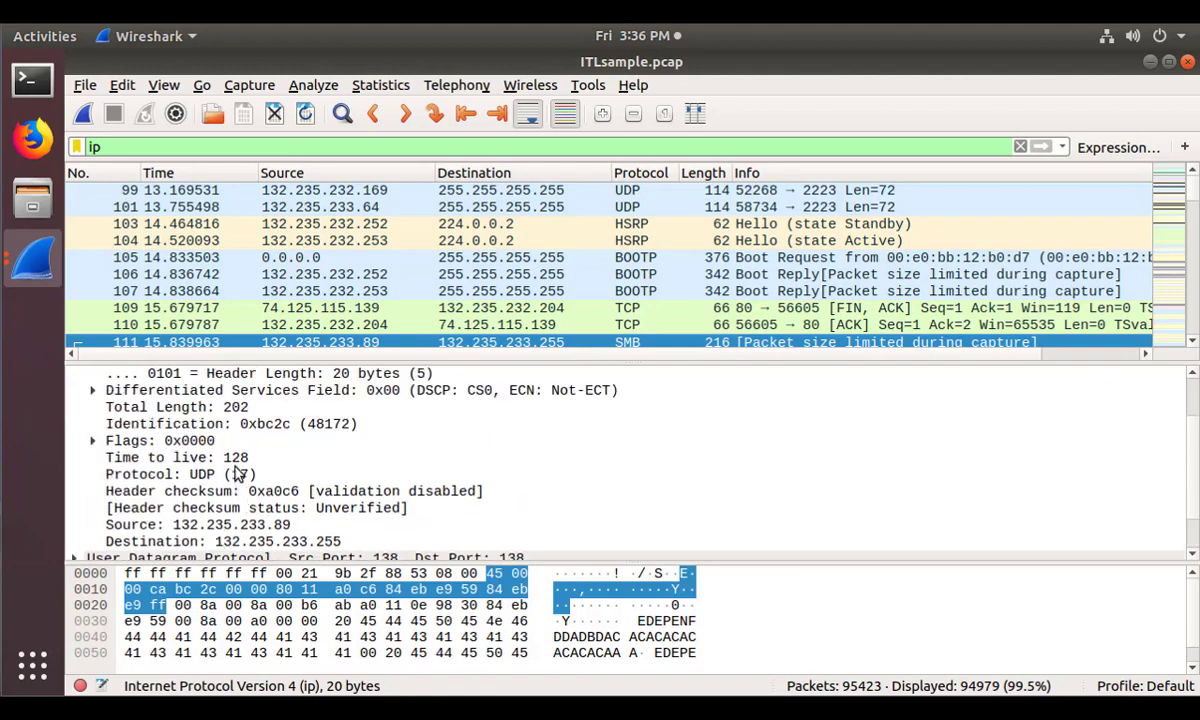
Apply the Destination field as filter ip.dst == 132.235.233.255 and enlarge the packet list.
click(238, 543)
right_click(238, 545)
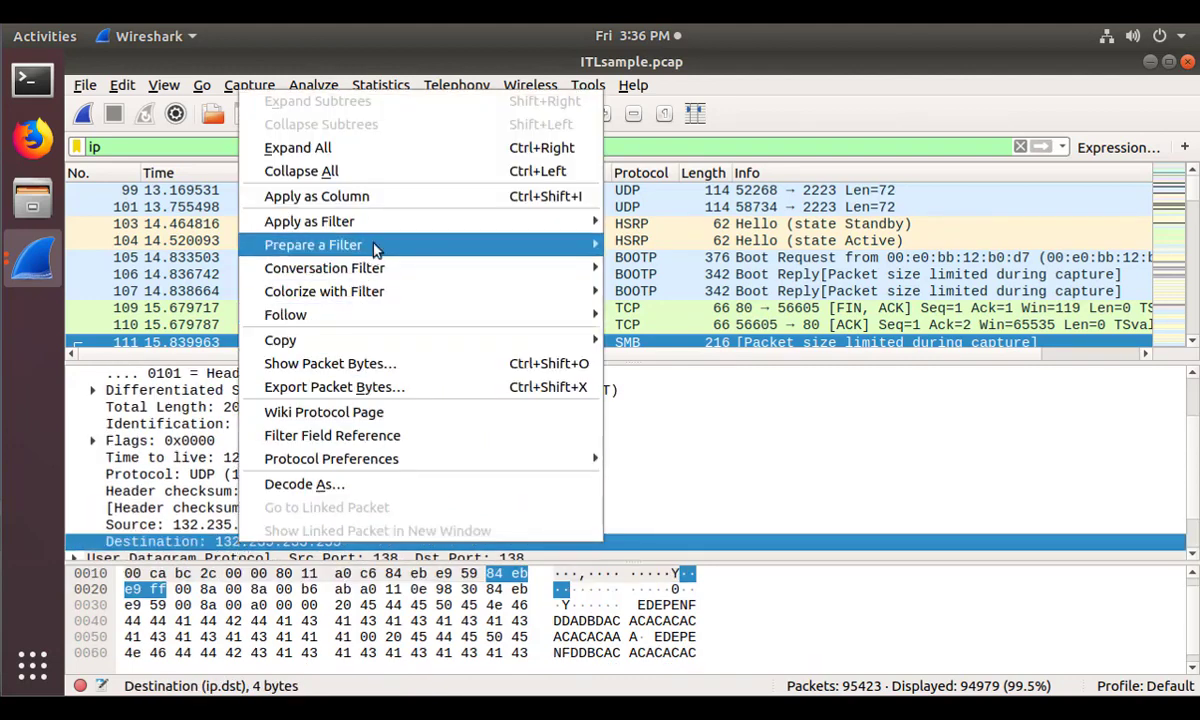
mouse_move(381, 229)
click(638, 224)
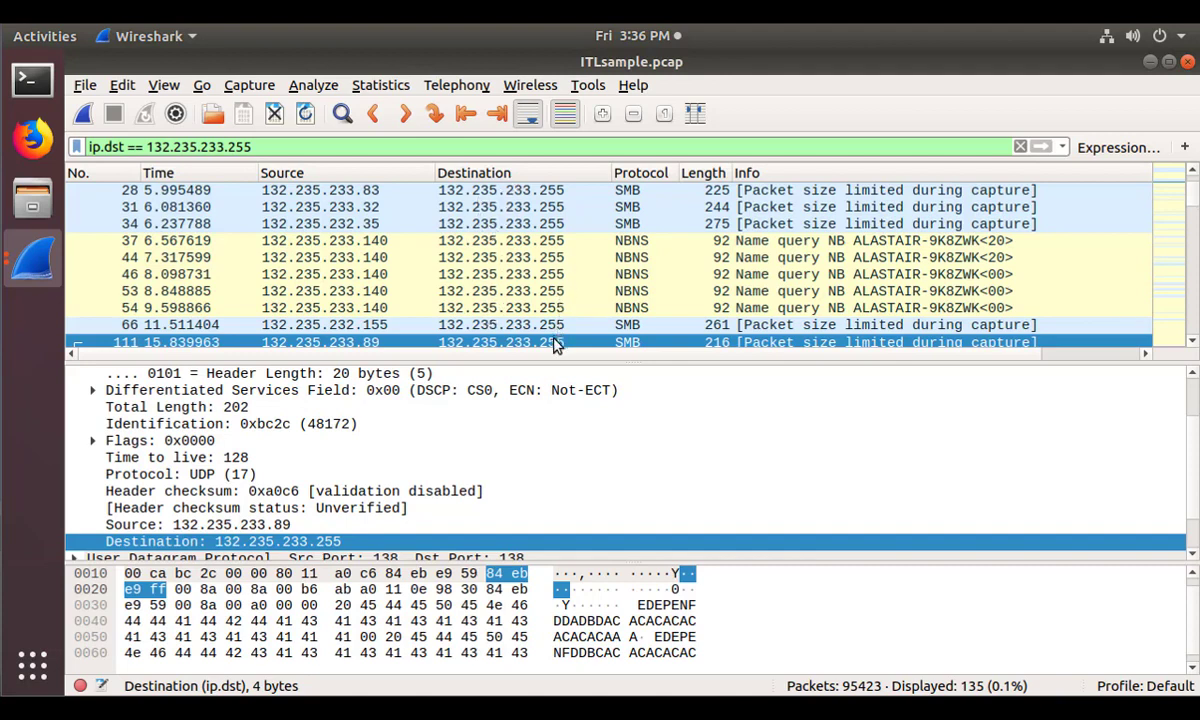
drag(557, 371, 555, 444)
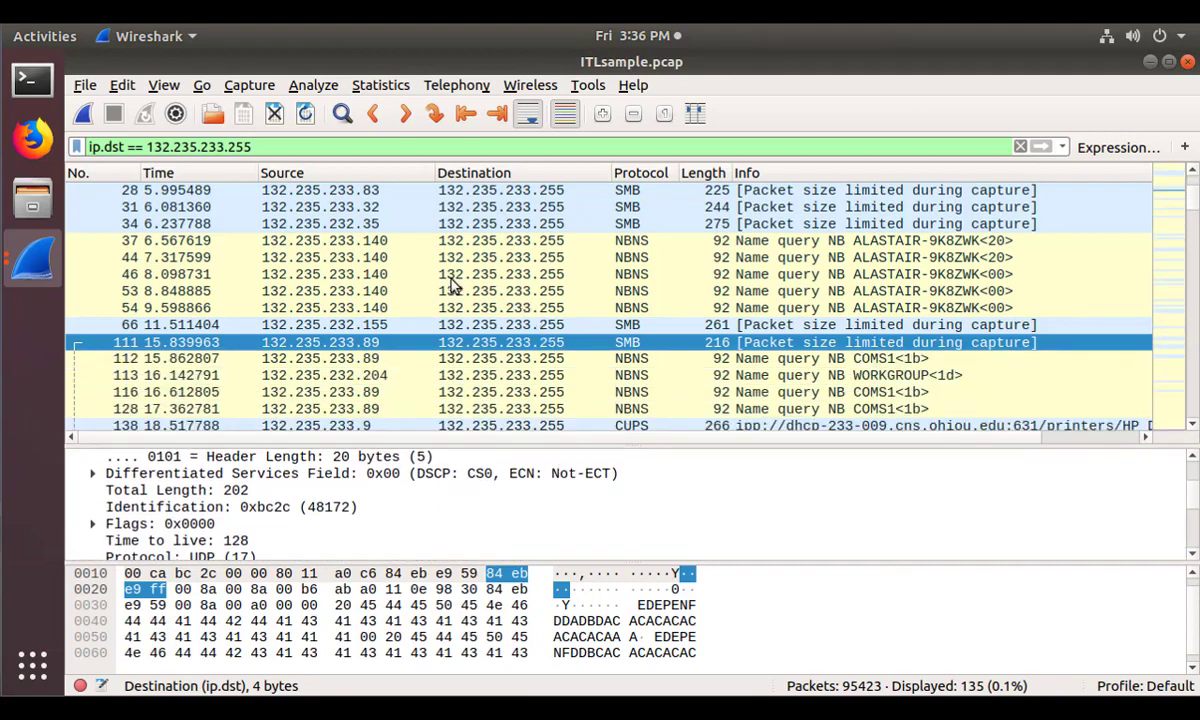